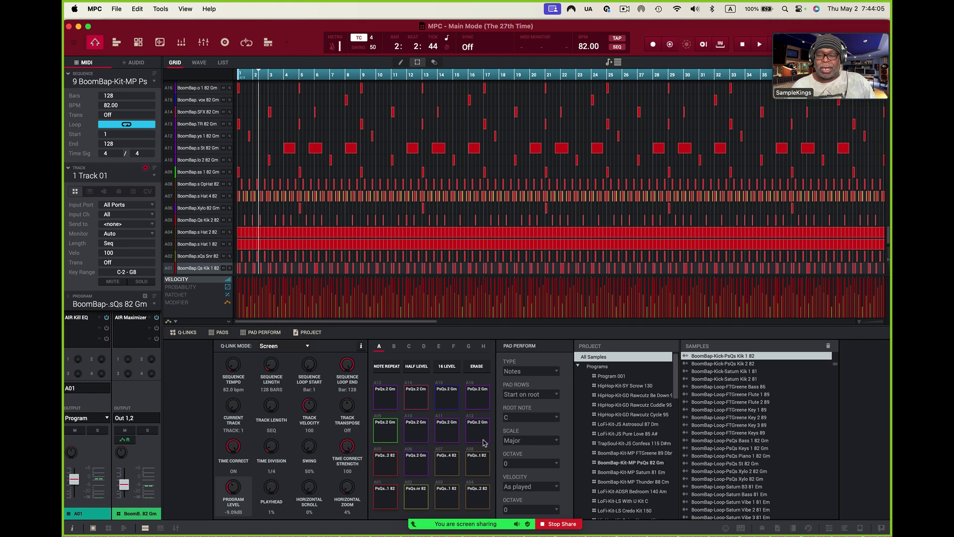
Open the mixer full screen, then return to the main sequence window
click(176, 529)
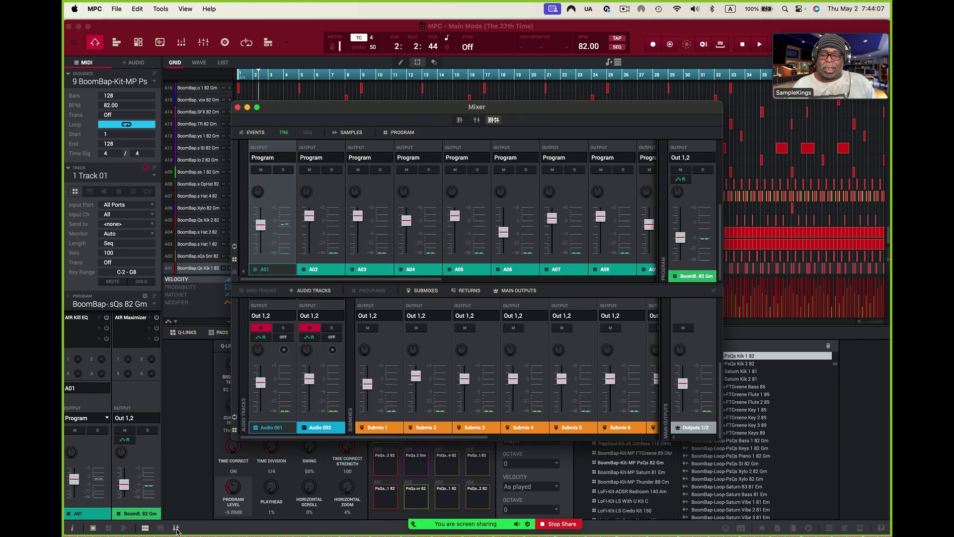
click(258, 108)
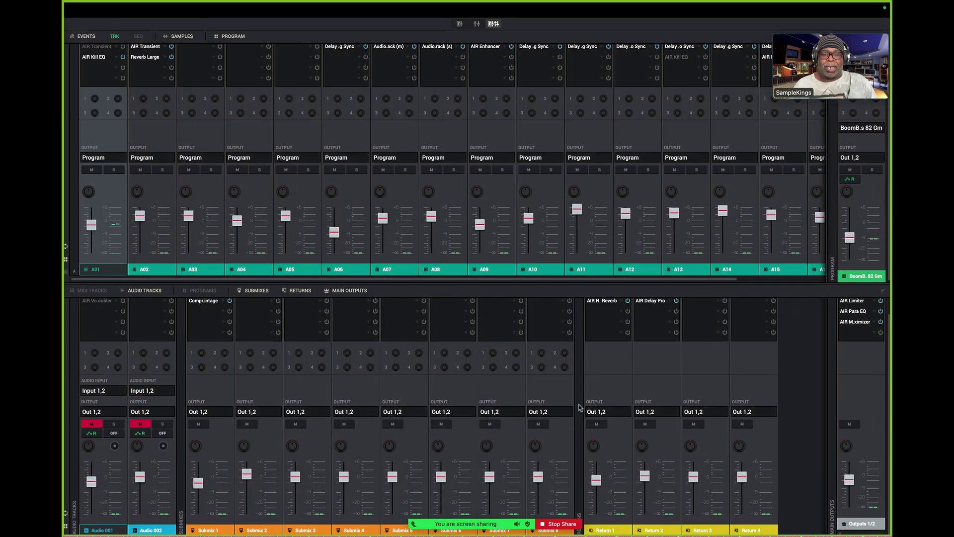
key(ctrl+Left)
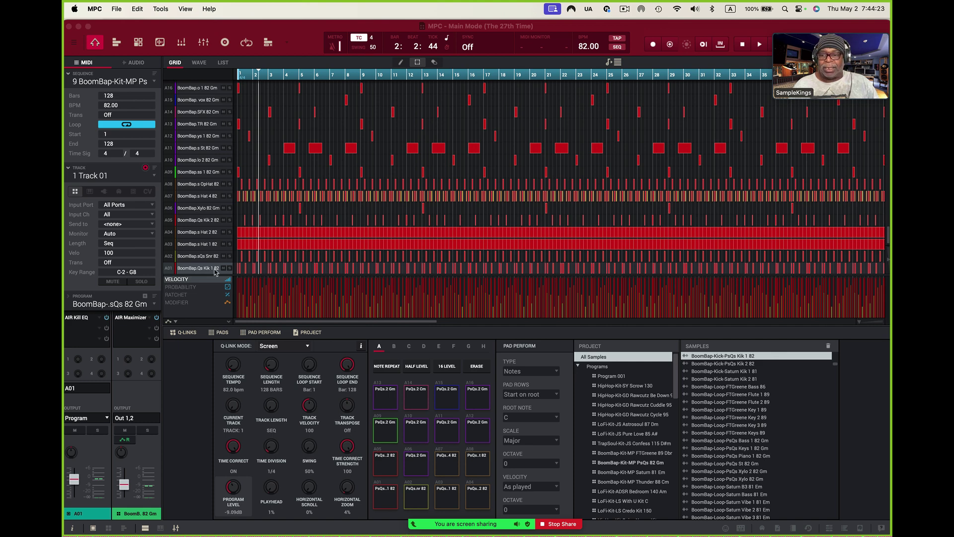
Audition pads A01 through A04, then hide and restore the bottom panel
click(385, 499)
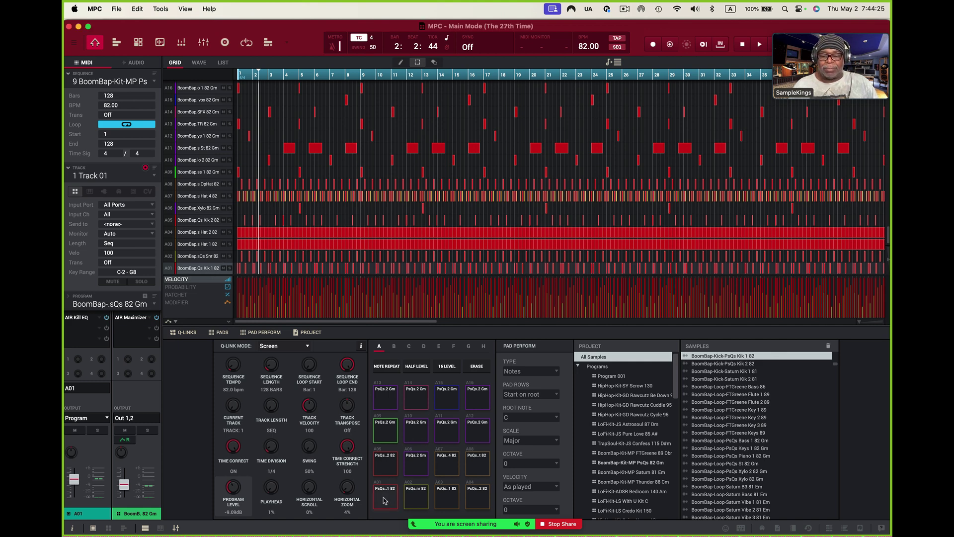
click(408, 499)
click(436, 499)
click(469, 499)
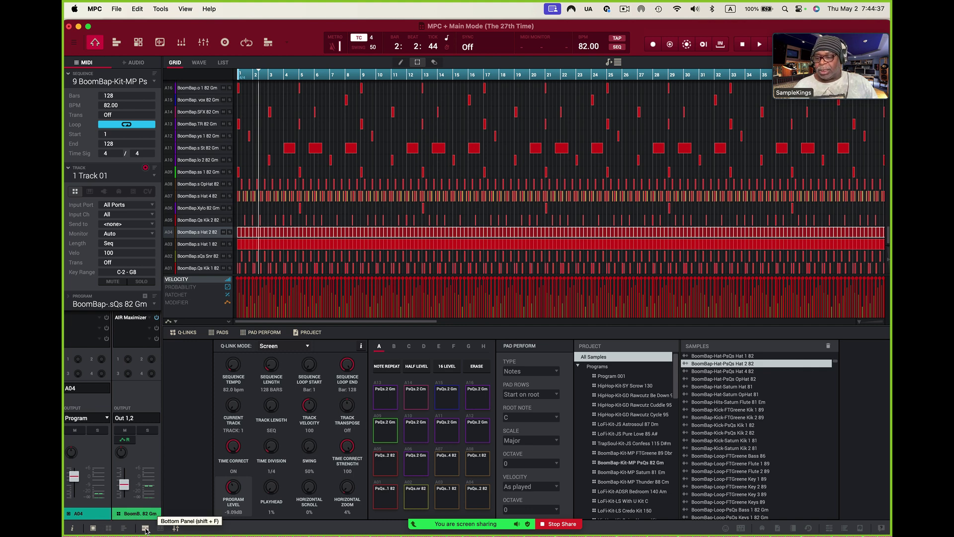
click(145, 529)
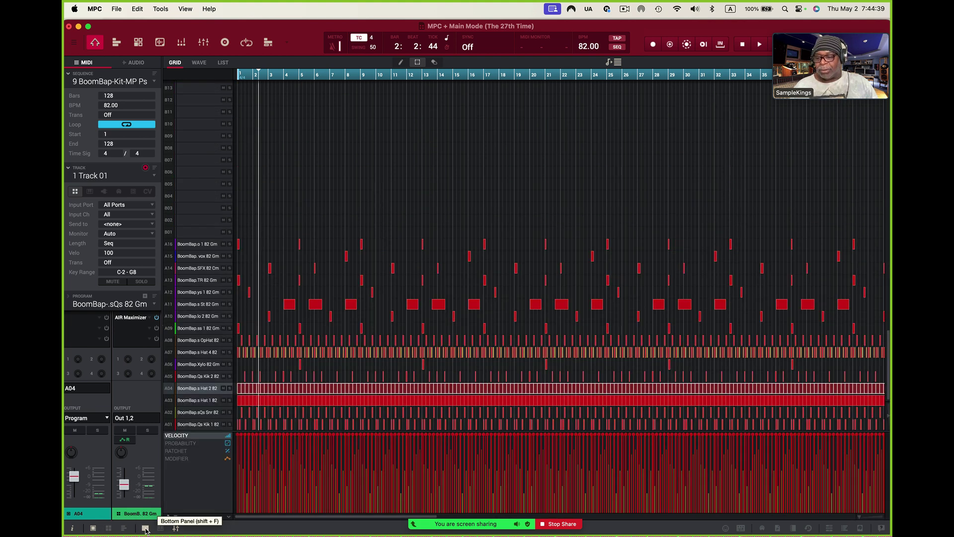
click(146, 528)
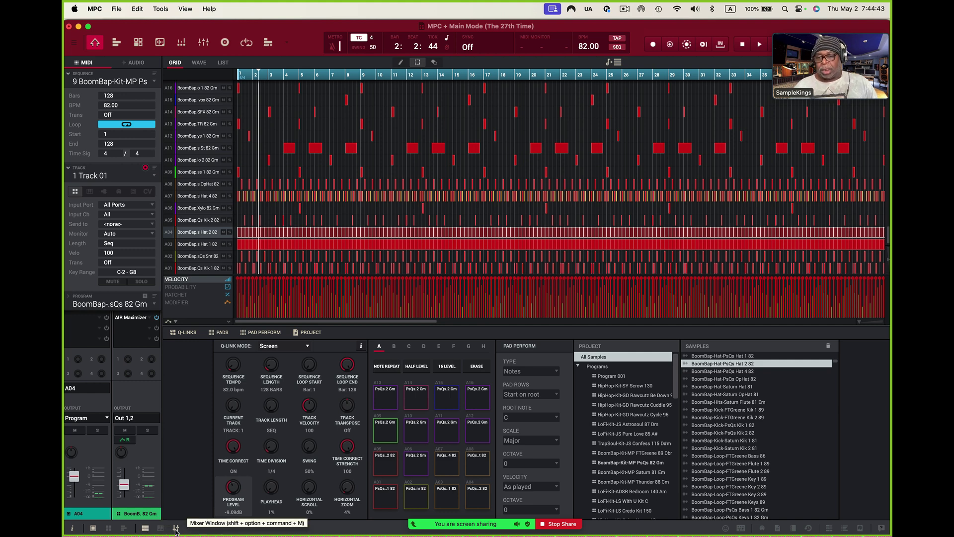
Play the A01 kick and lower its track slightly, then play A02 snare, A03 and A04 hi-hat
click(387, 502)
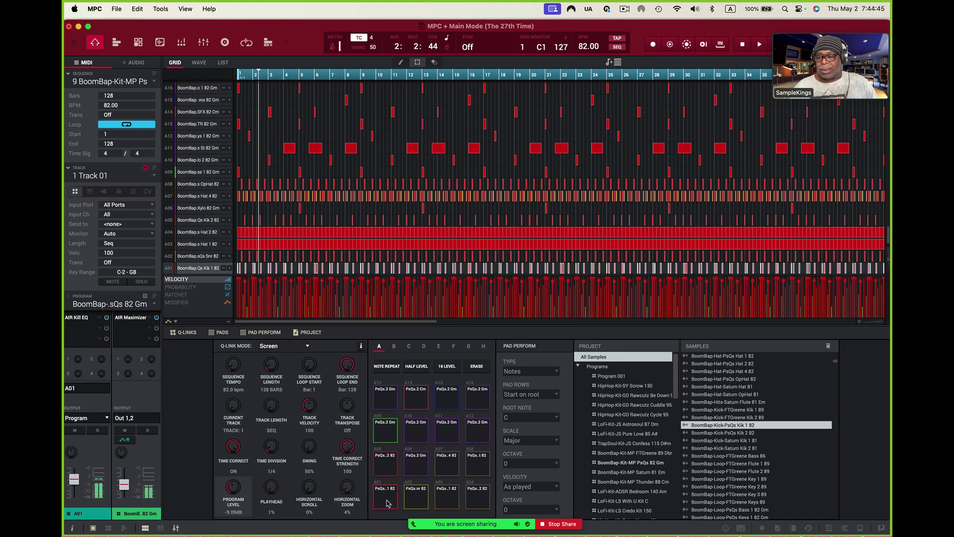
drag(75, 480, 75, 476)
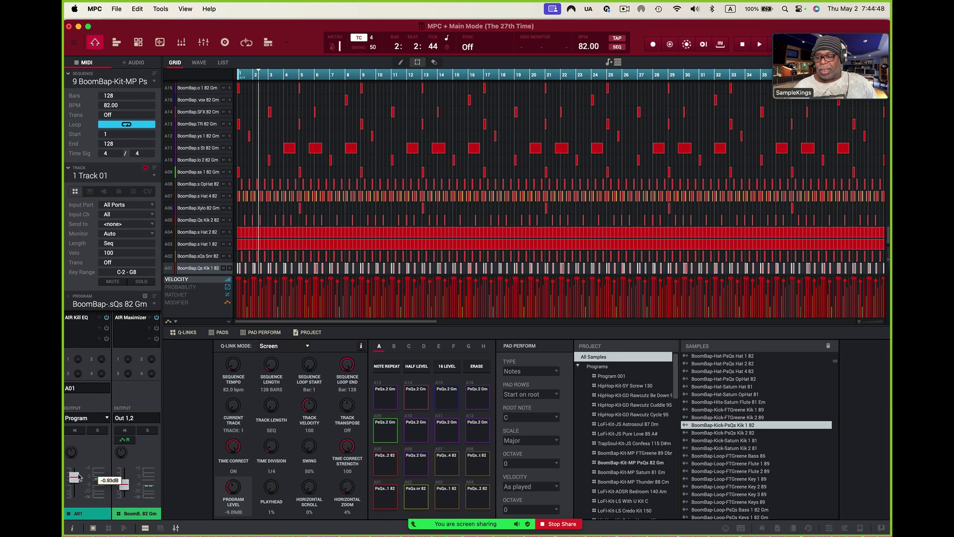
click(417, 499)
key(c)
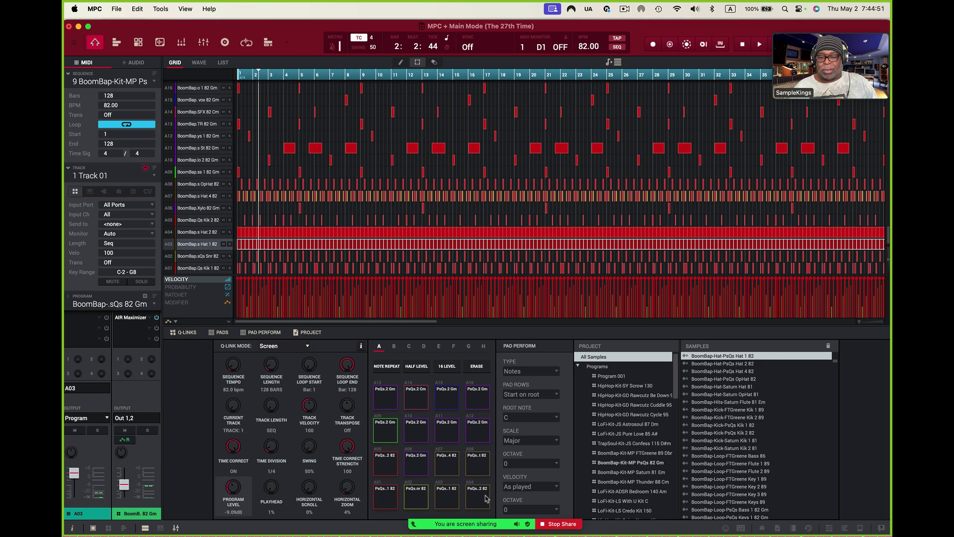
key(v)
Play pads A05 through A12, including the A06 Xylo
click(391, 470)
click(418, 469)
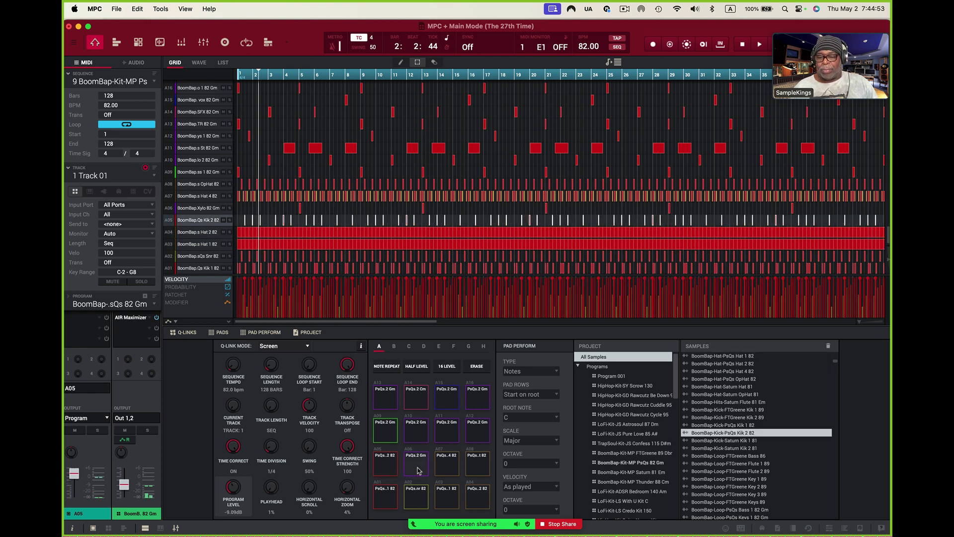
click(451, 468)
key(f)
key(q)
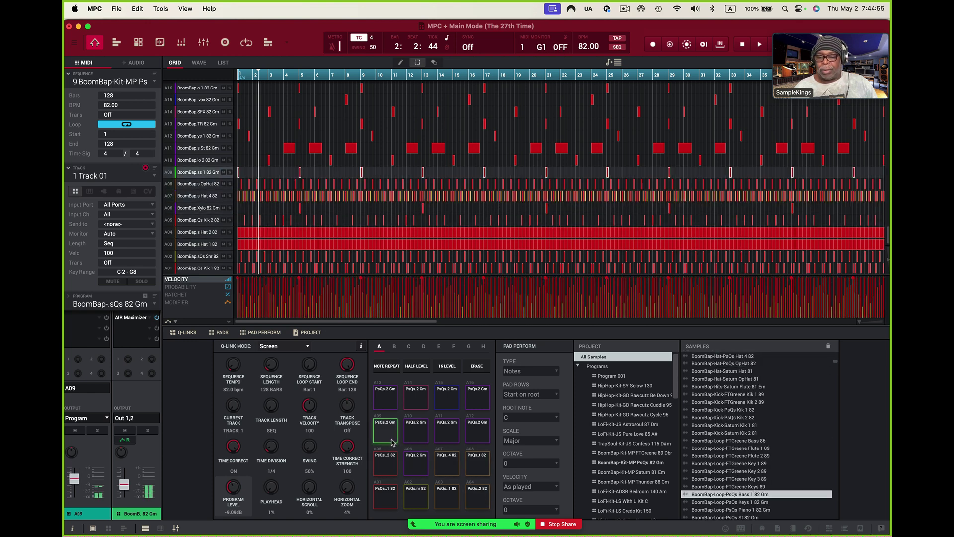
click(421, 439)
key(e)
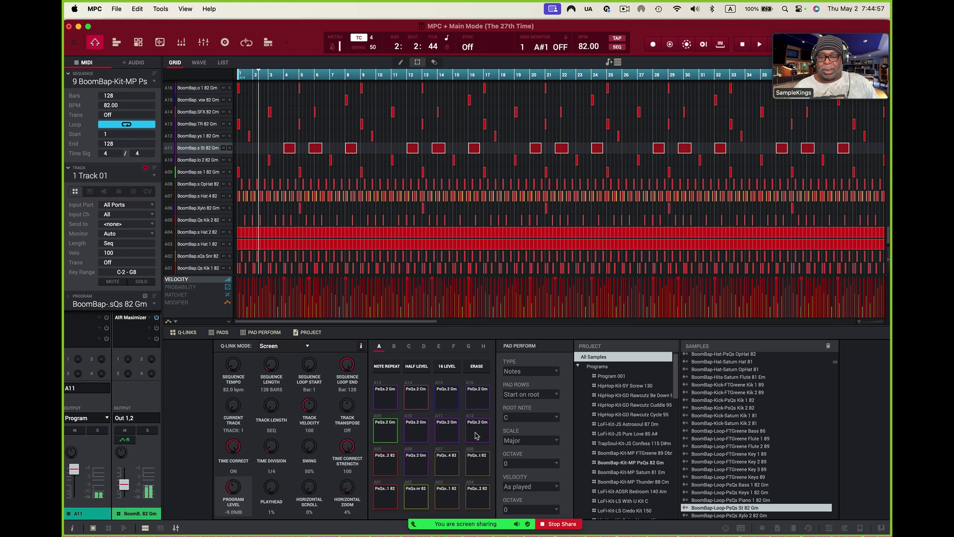
key(r)
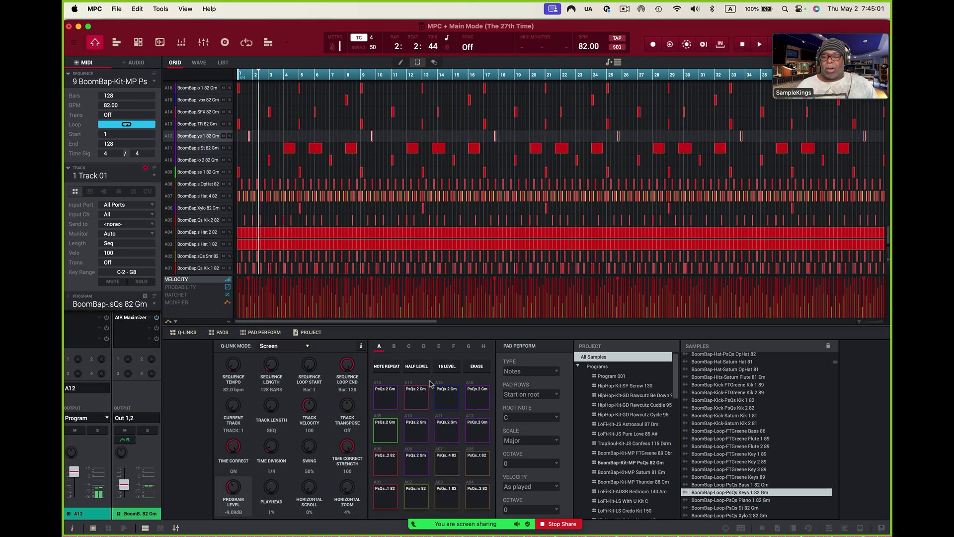
Open the full-screen mixer with pads under each channel and channels enlarged to reveal inserts
click(163, 528)
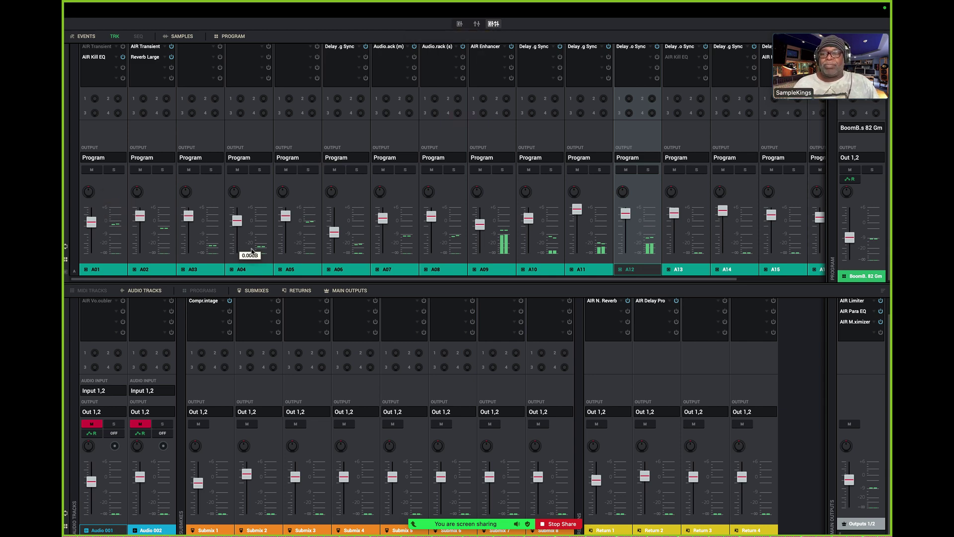
click(66, 273)
scroll(431, 125, right, 3)
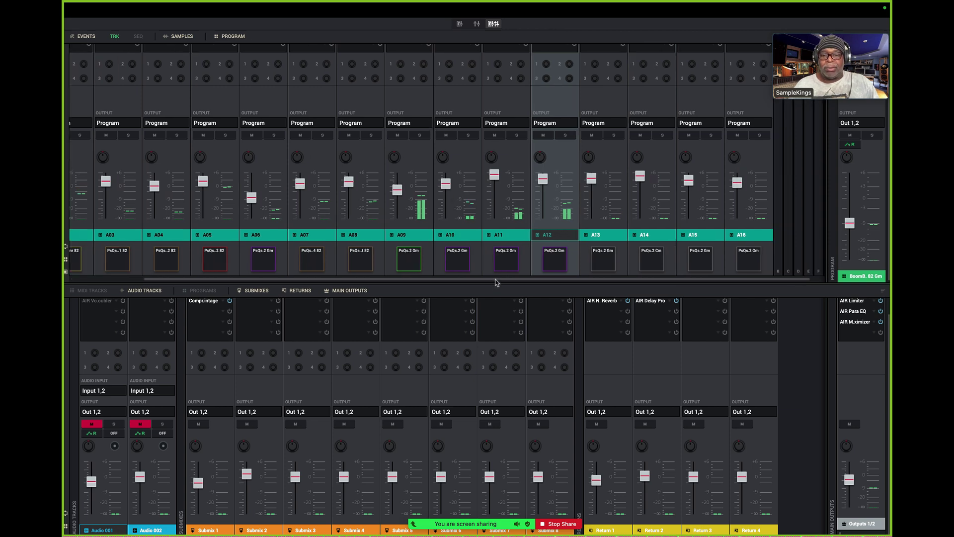
drag(499, 282, 602, 401)
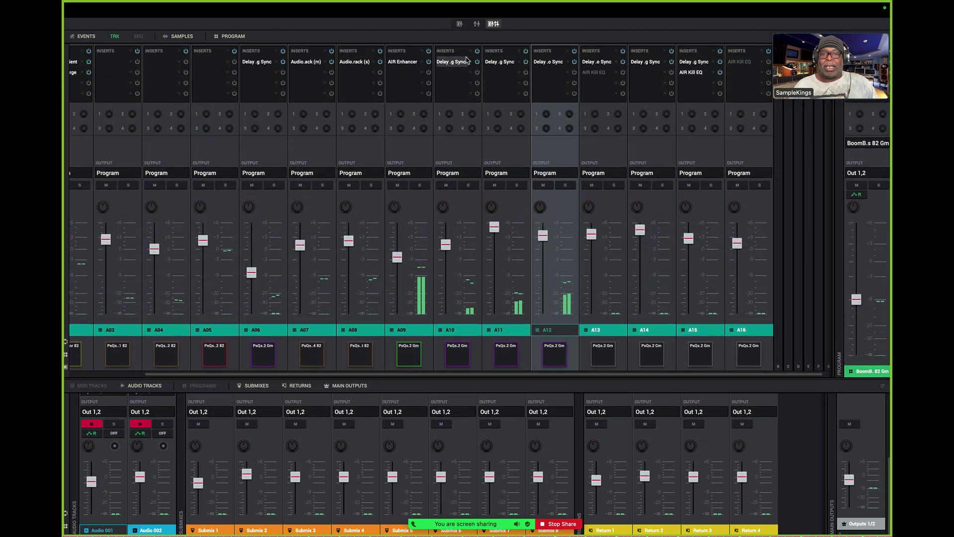
Switch the mixer back to the track channel view, scrolled to the first channels
click(476, 24)
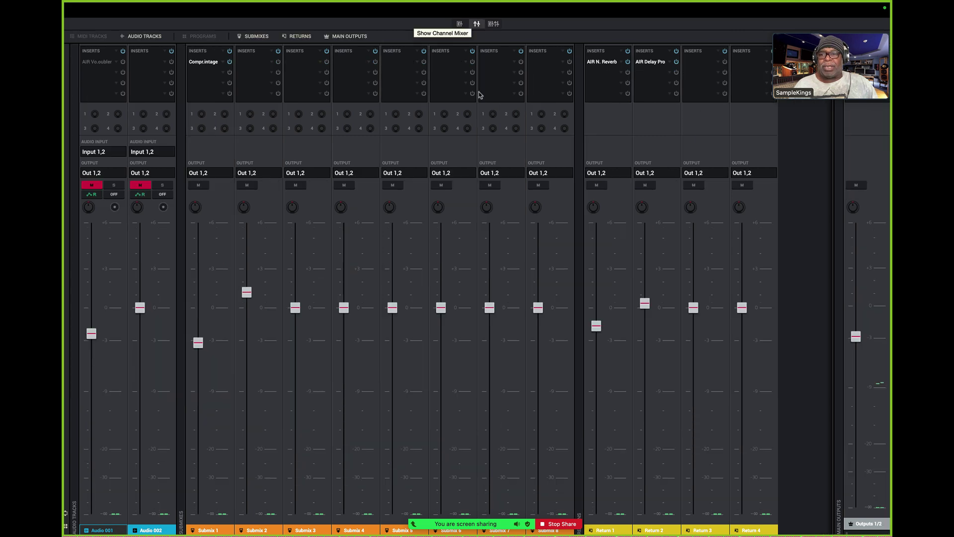
click(460, 25)
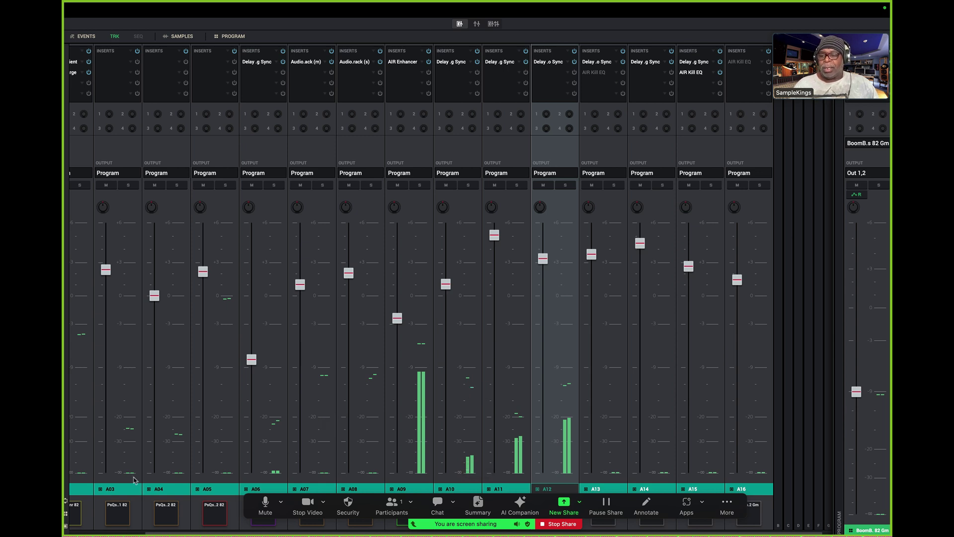
scroll(187, 488, left, 2)
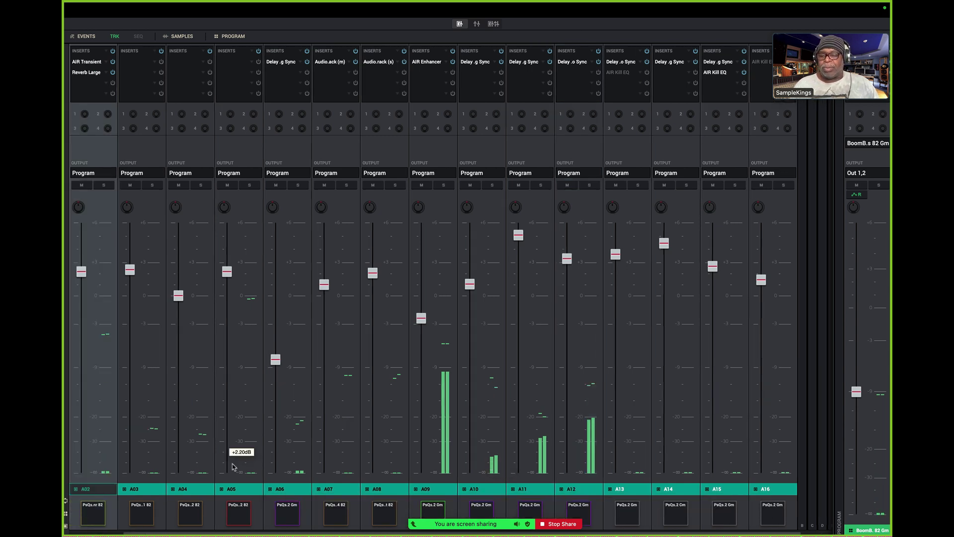
scroll(234, 467, left, 3)
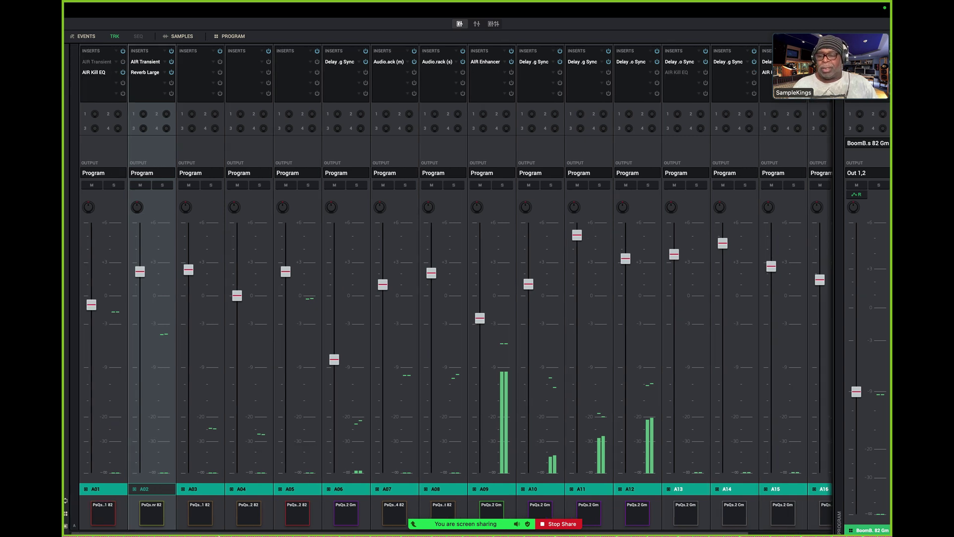
Play pads A02 through A06 watching their meters, then return to the main sequence window
click(158, 510)
click(200, 512)
click(248, 511)
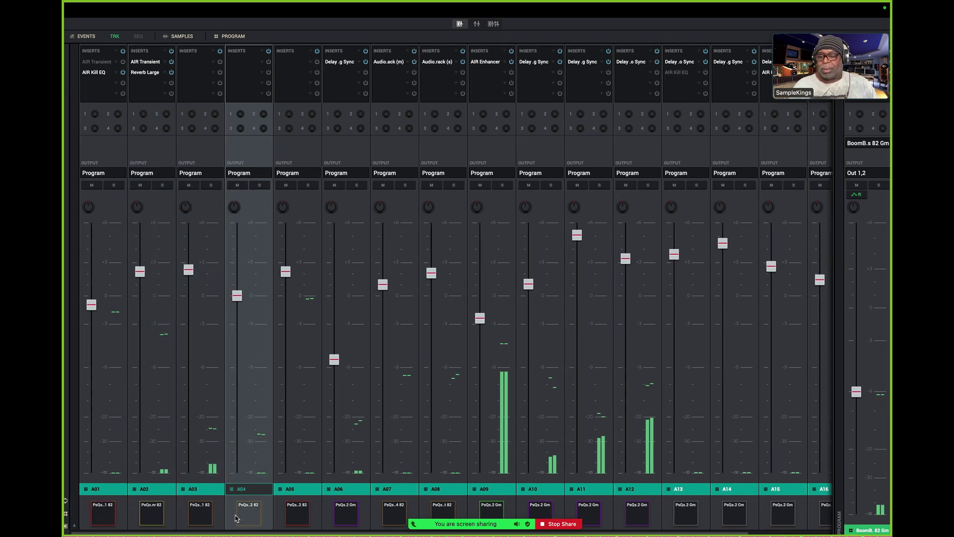
click(294, 519)
click(346, 513)
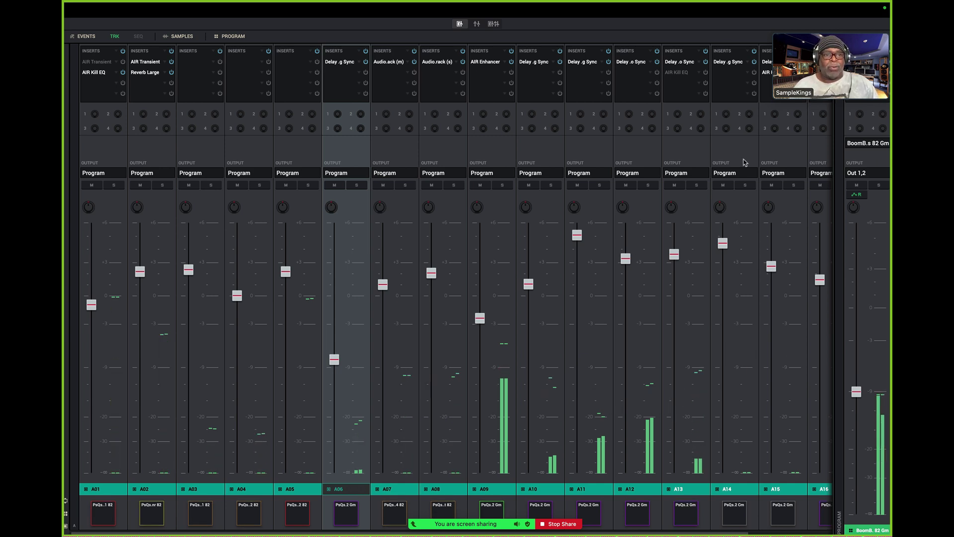
mouse_move(807, 56)
key(ctrl+Left)
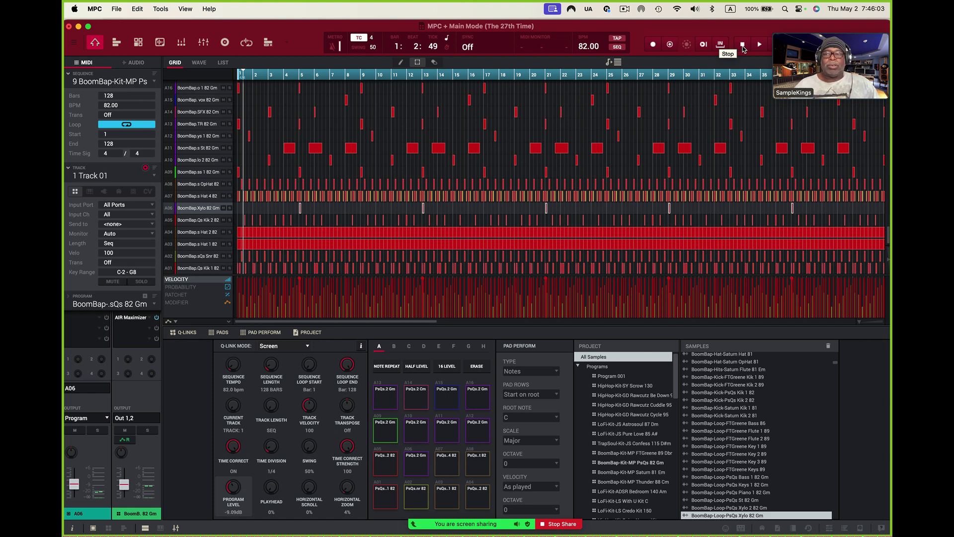
click(117, 9)
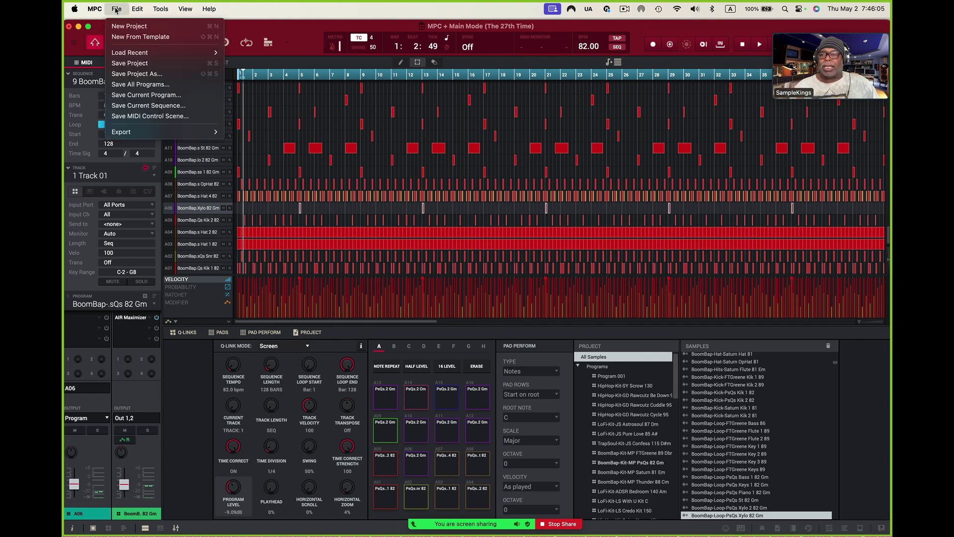
mouse_move(119, 132)
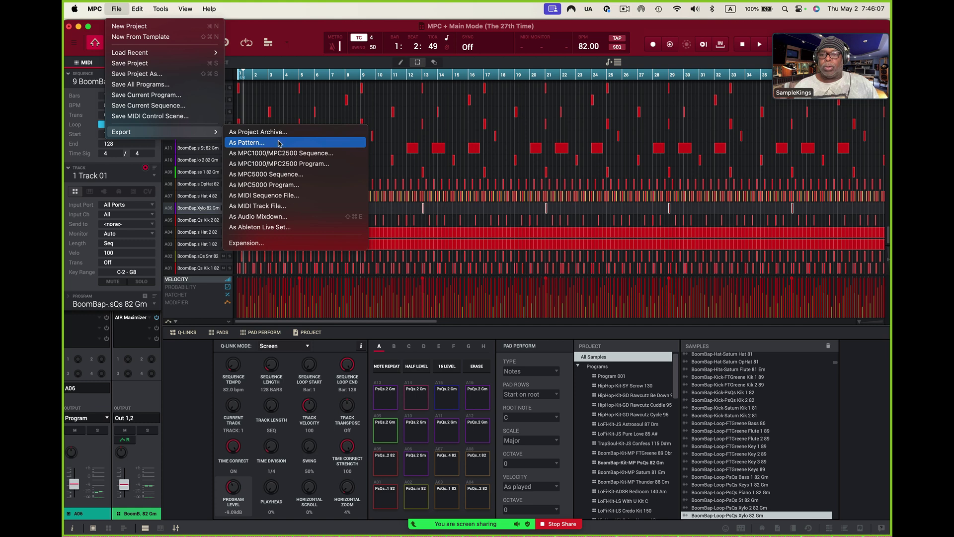
click(283, 220)
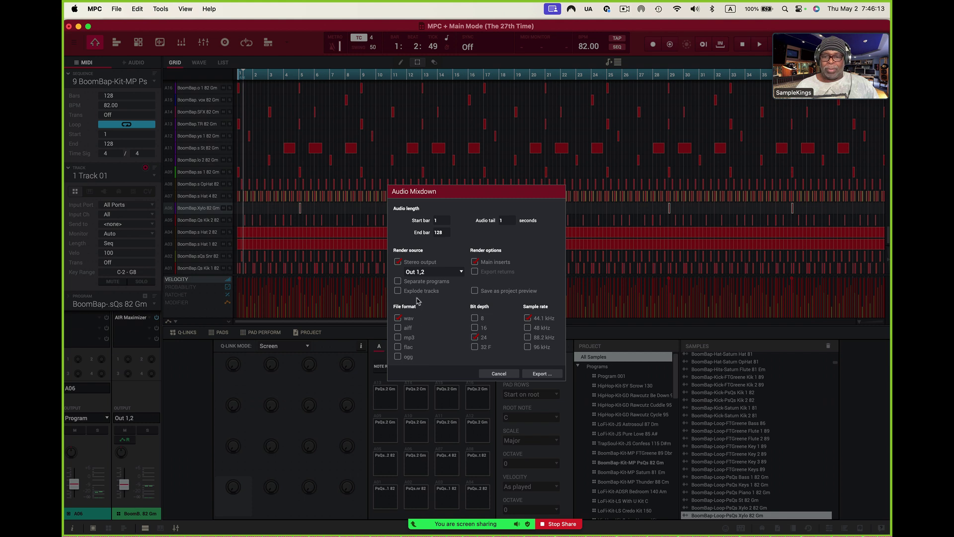
click(398, 291)
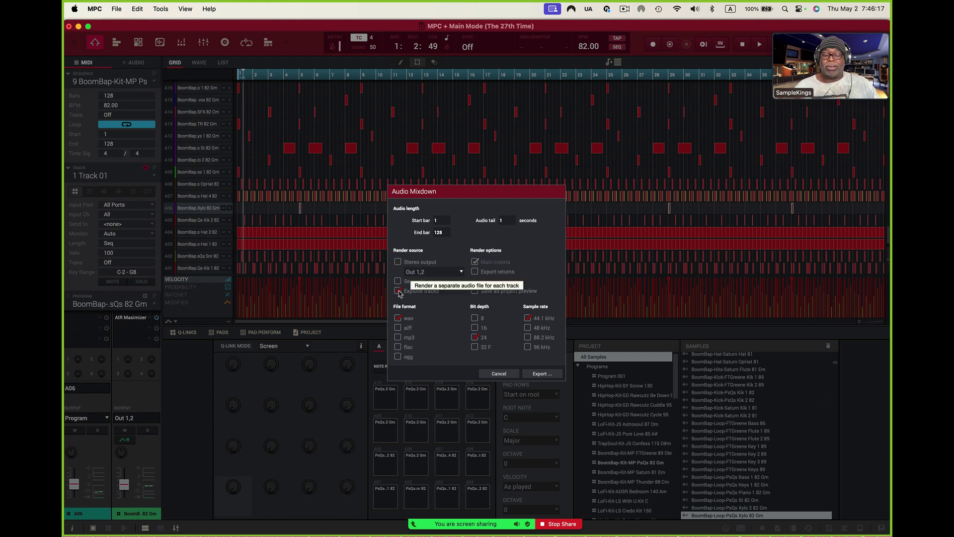
Close the mixdown settings without exporting and keep Track 01 as the current track
click(499, 374)
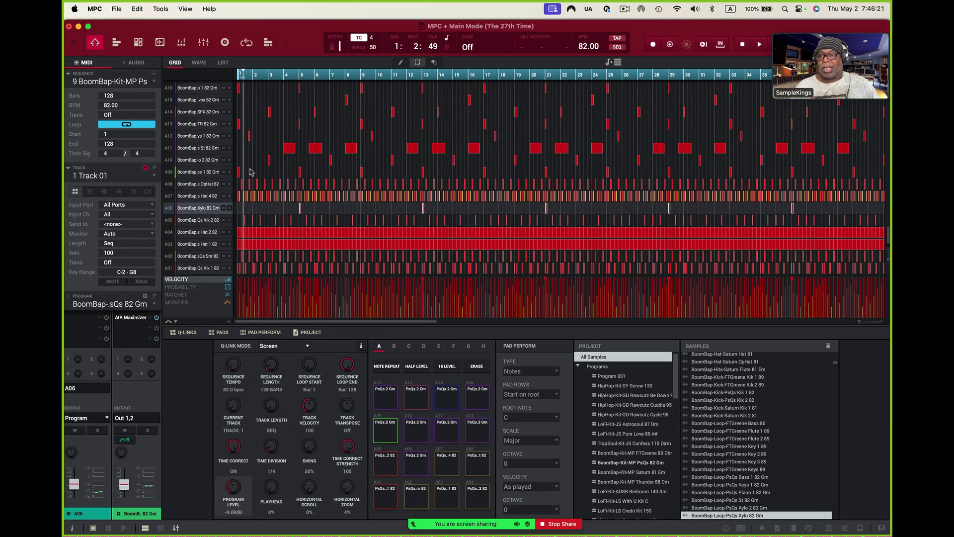
click(154, 177)
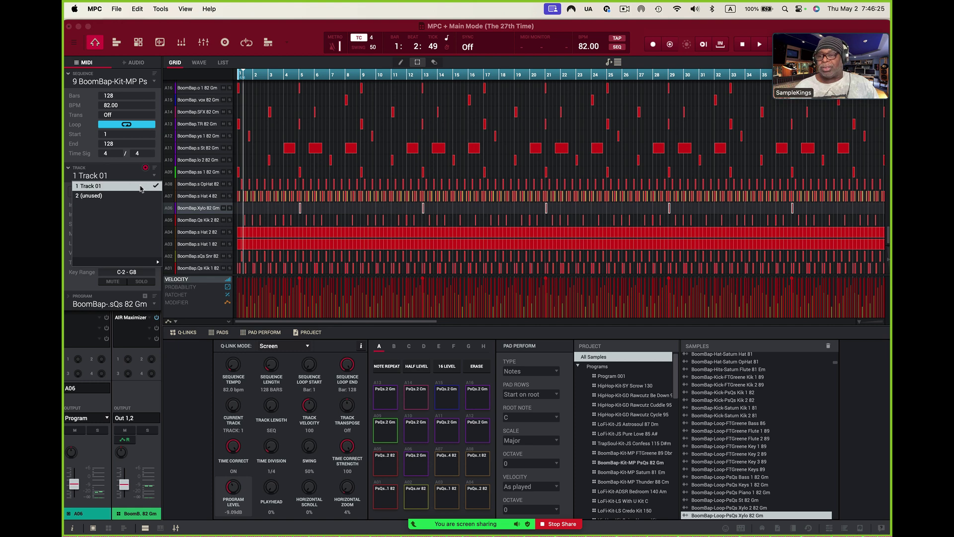
click(141, 187)
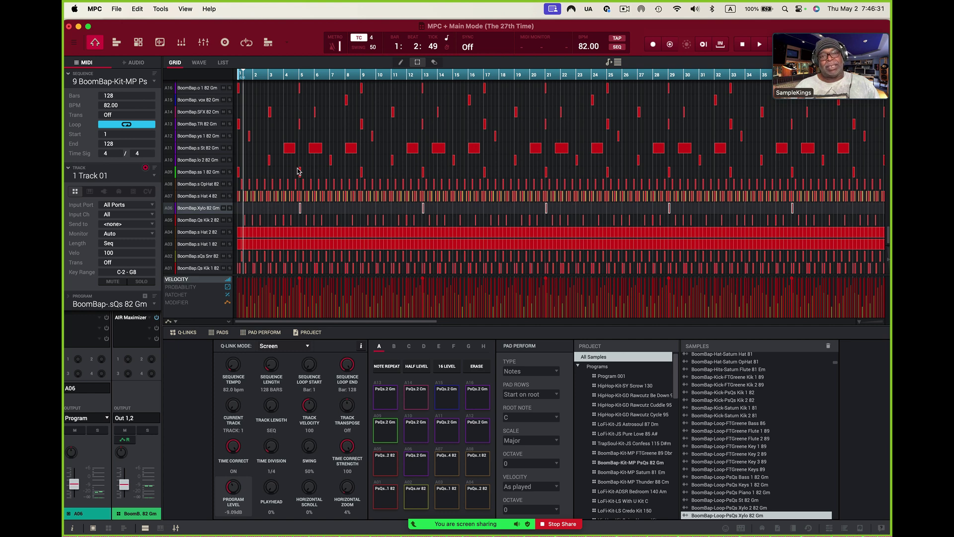
Explode Track 01 into separate per-sound tracks with Edit > Track > Explode
click(118, 10)
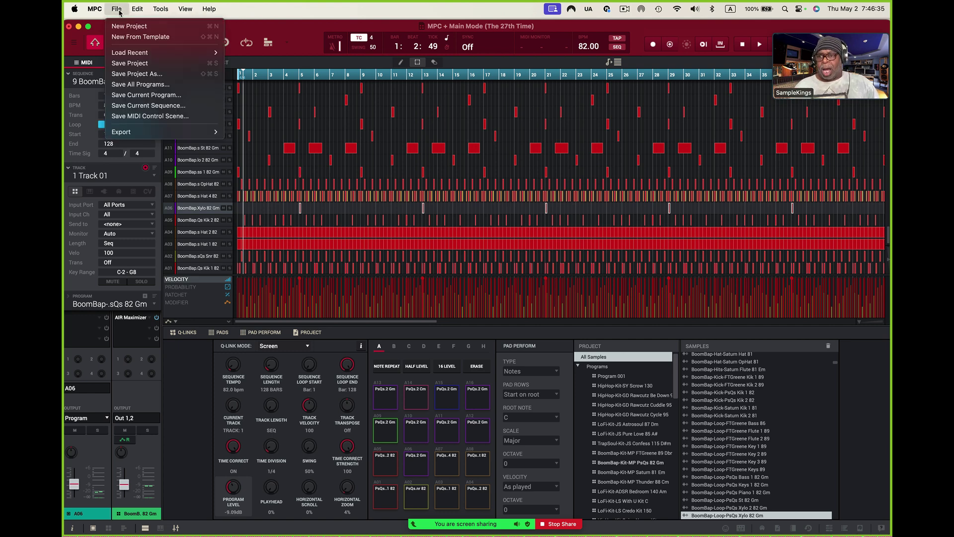
mouse_move(137, 10)
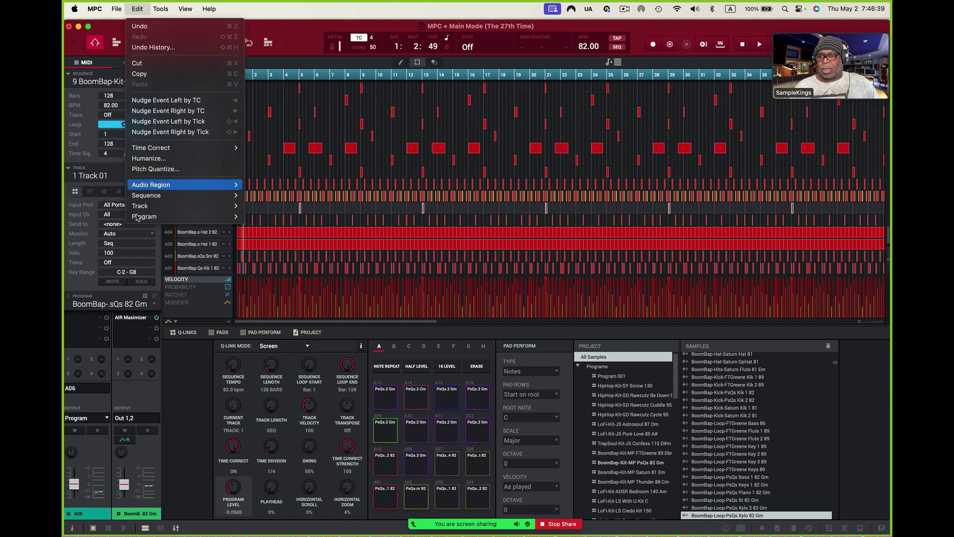
mouse_move(147, 208)
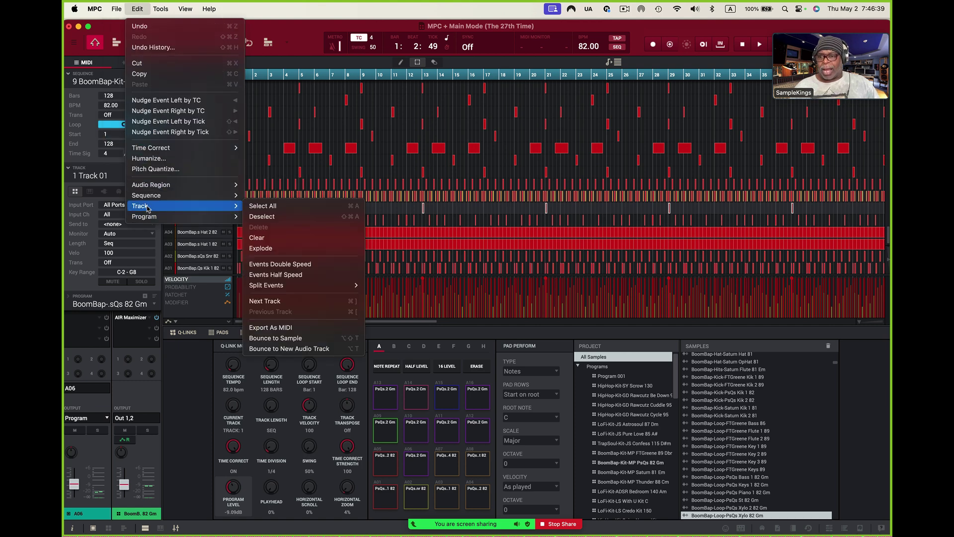
click(278, 250)
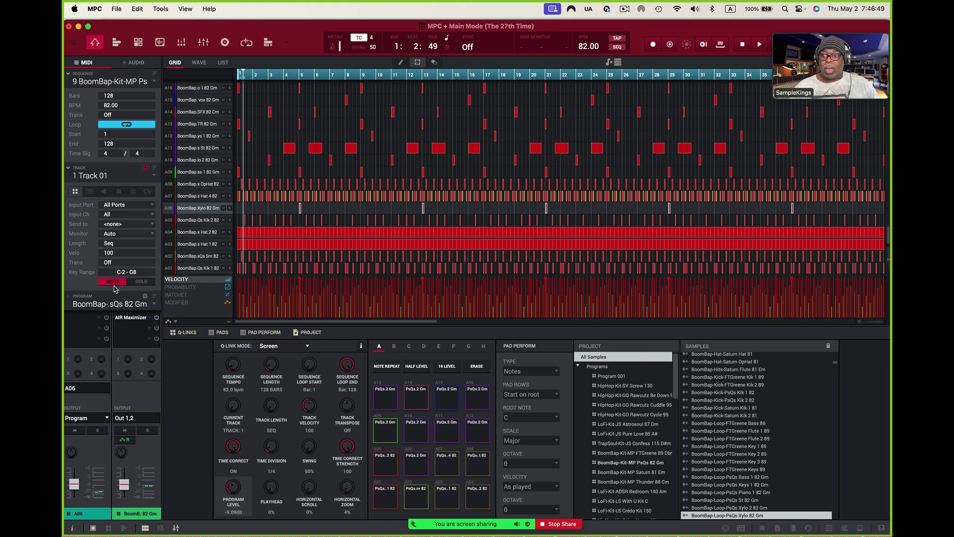
Scroll through the track list to check the new per-sound Tracks 01 through 17
click(154, 176)
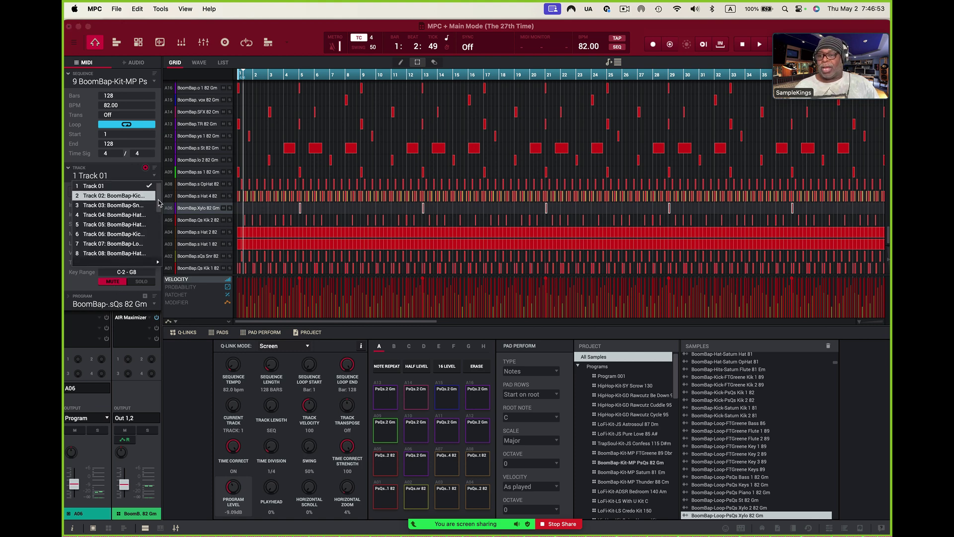
scroll(159, 202, down, 5)
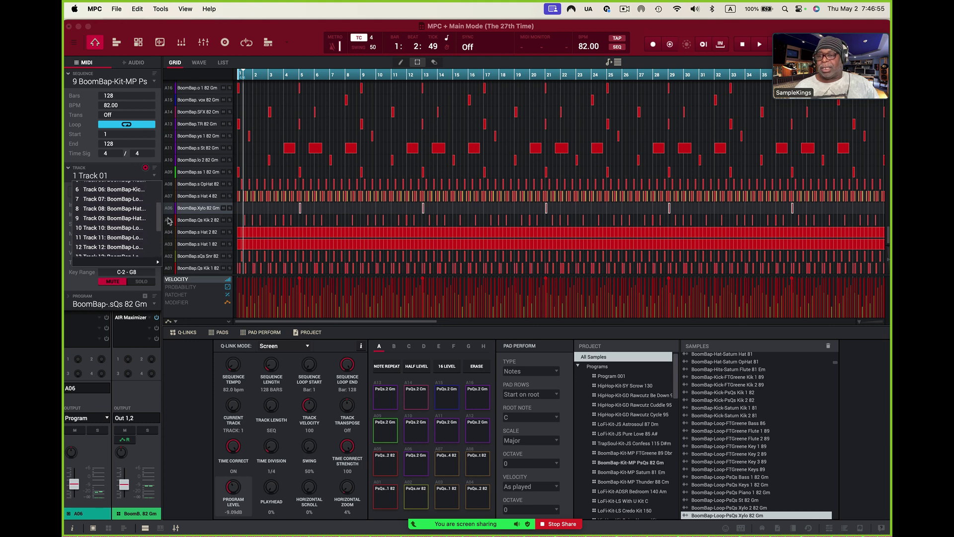
scroll(119, 213, up, 5)
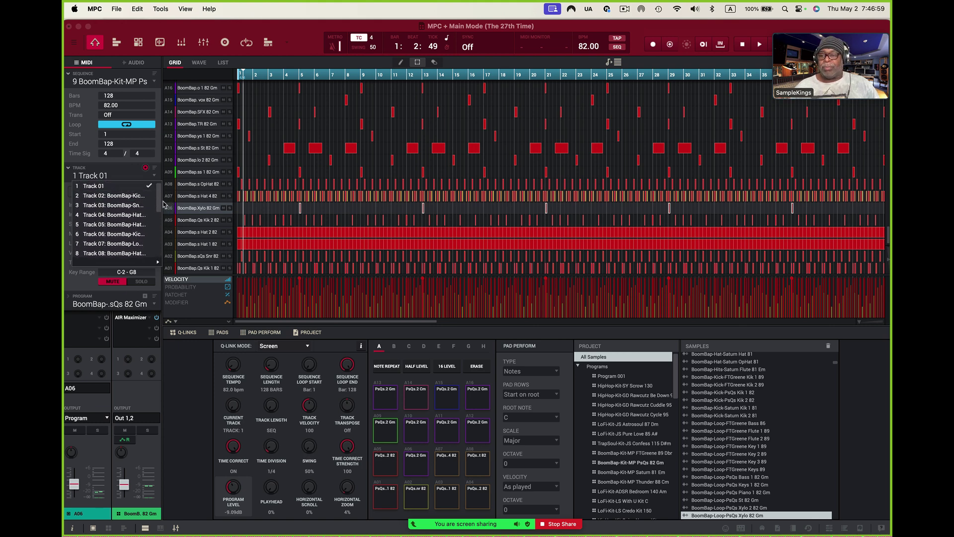
drag(158, 204, 156, 258)
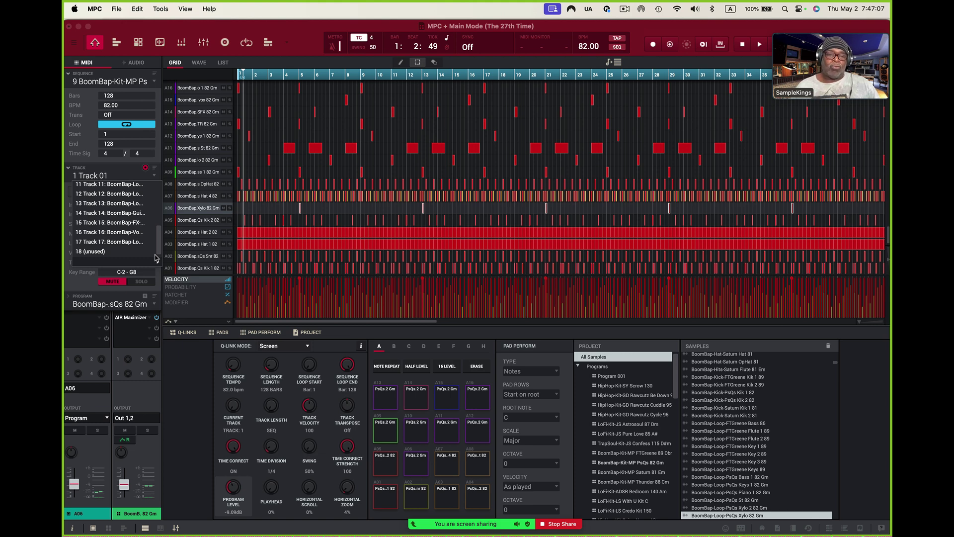
click(117, 9)
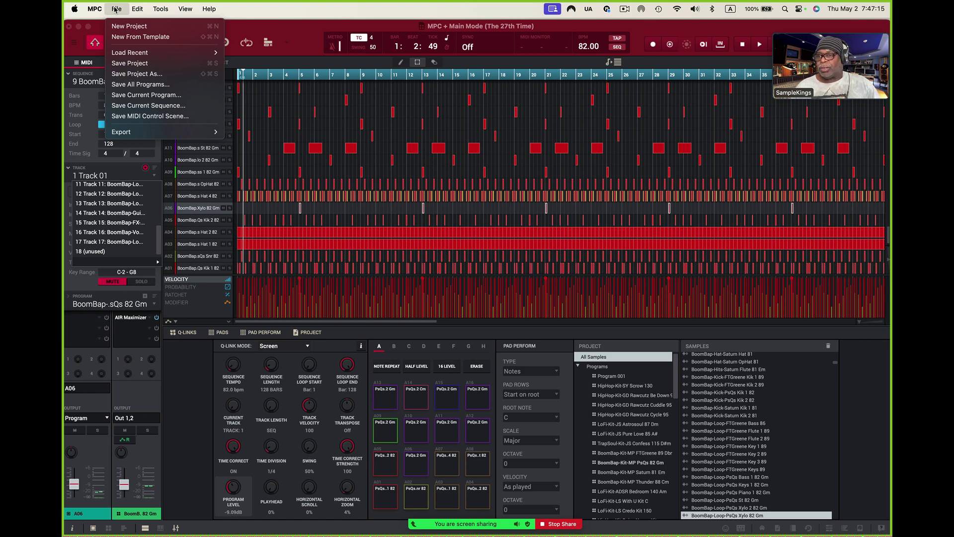
Set the audio mixdown to separate per-track 24-bit, 48 kHz WAV files with stereo output off
mouse_move(121, 133)
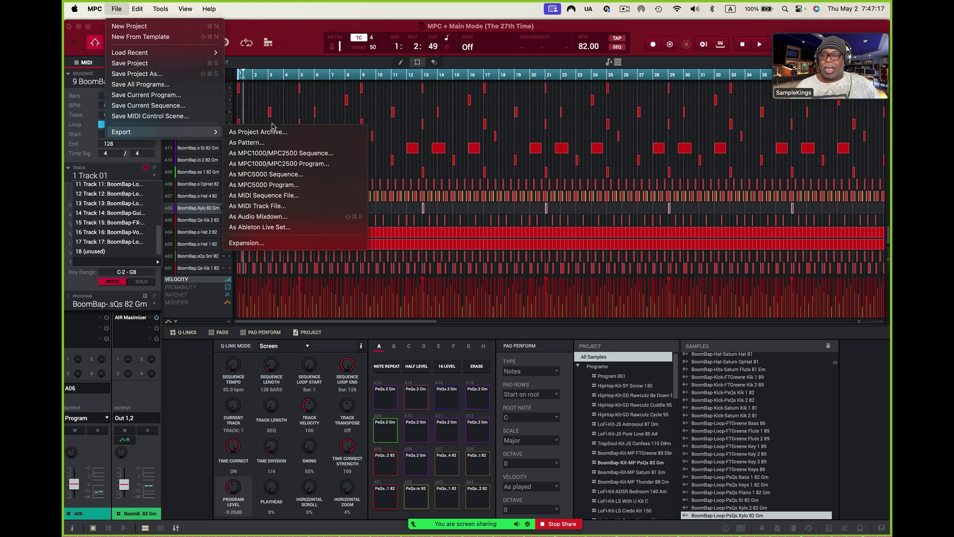
click(284, 220)
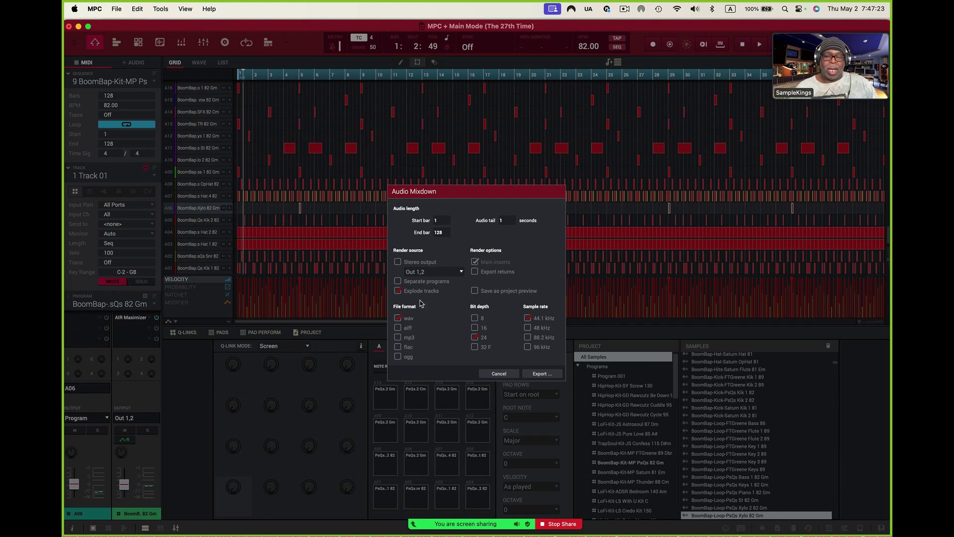
click(399, 263)
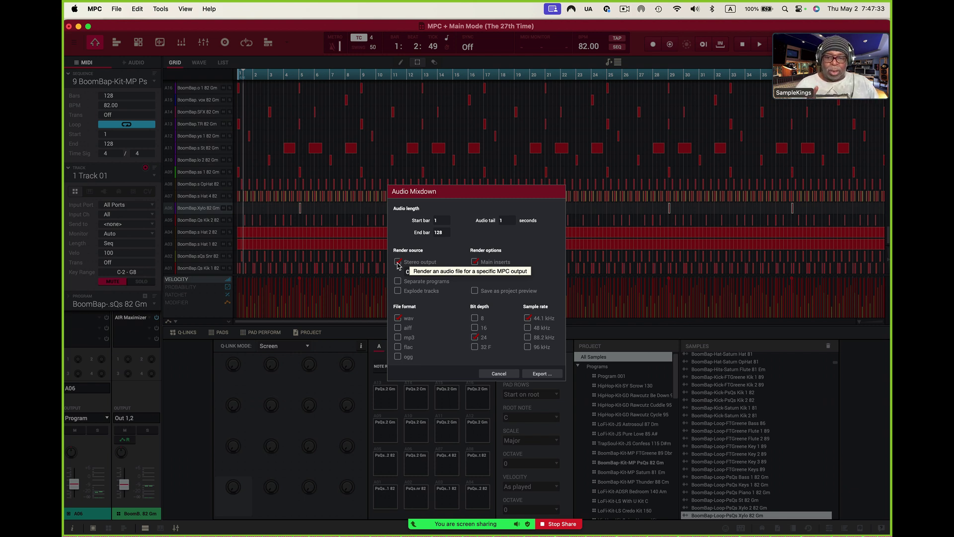
click(398, 263)
click(398, 291)
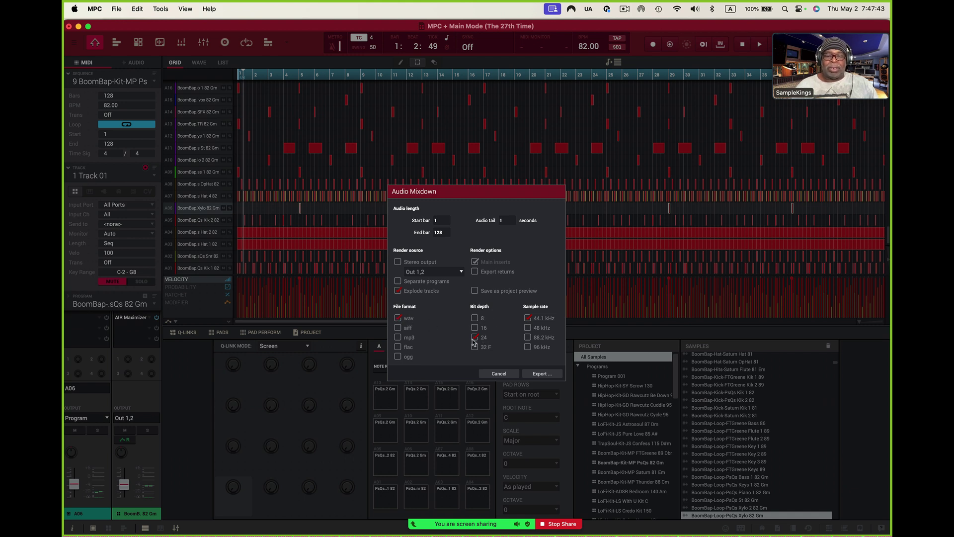
click(528, 328)
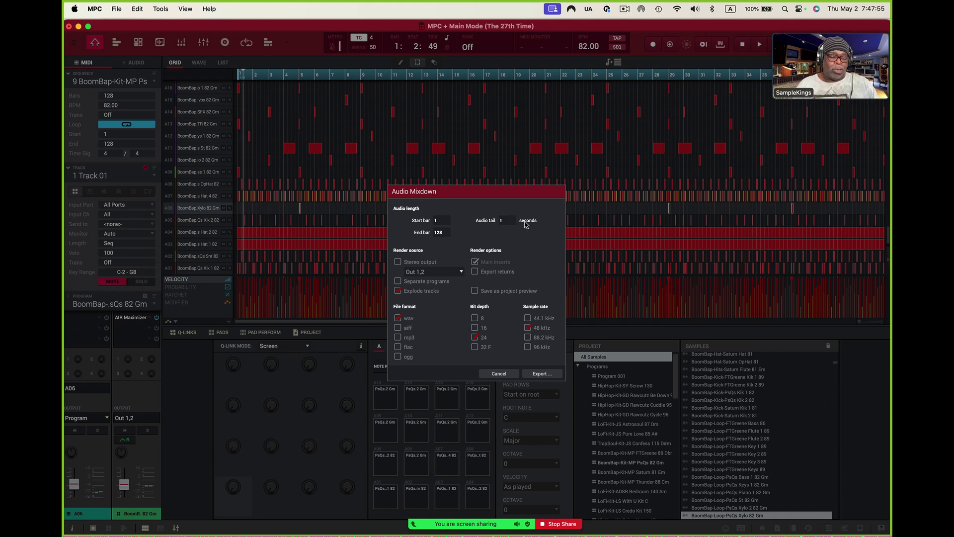
click(548, 376)
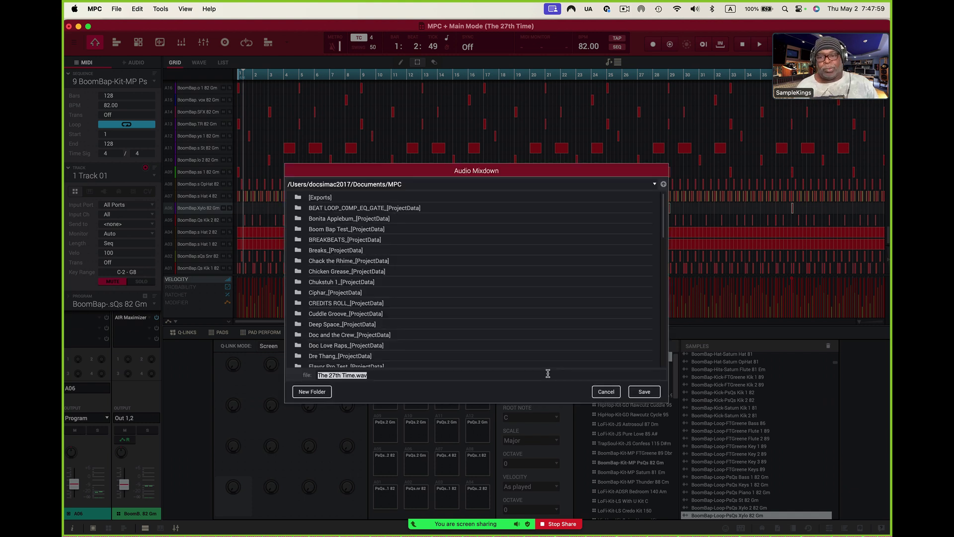
Browse to the Desktop Boom Bap folder to review the Boom-Track stems, then cancel the export
click(655, 185)
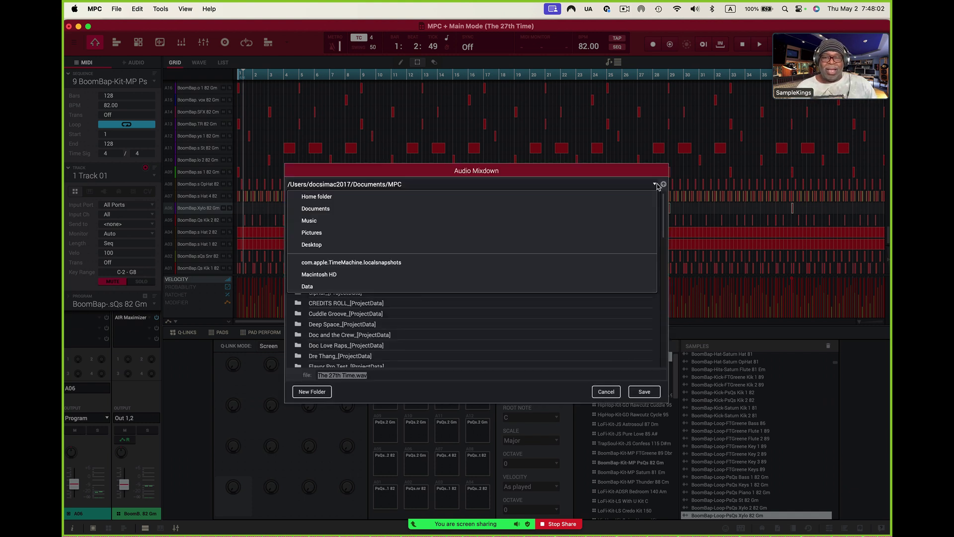
click(545, 246)
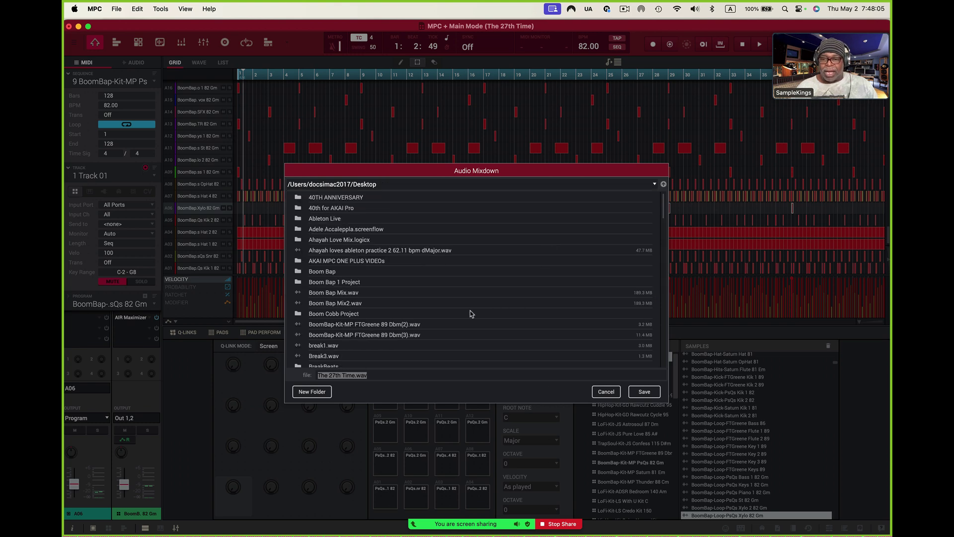
click(334, 272)
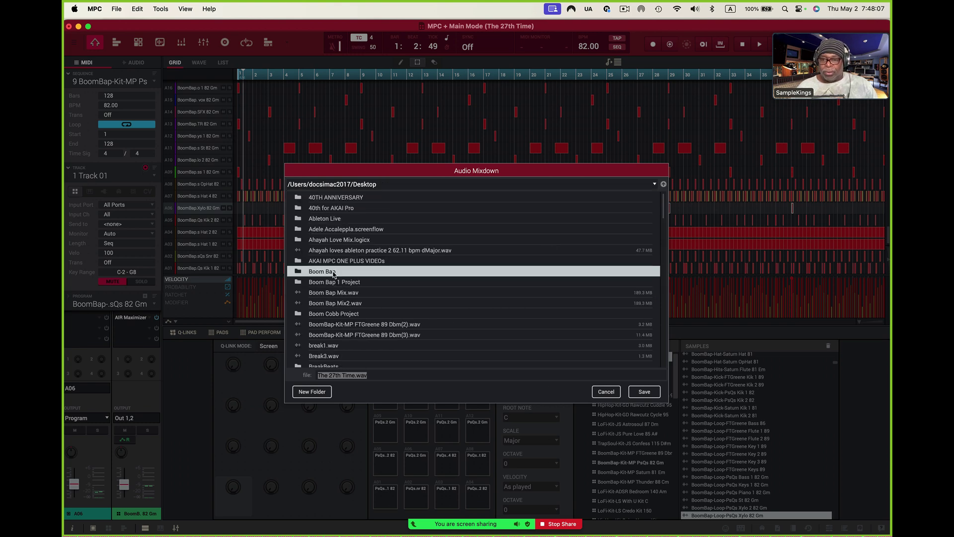
double_click(334, 273)
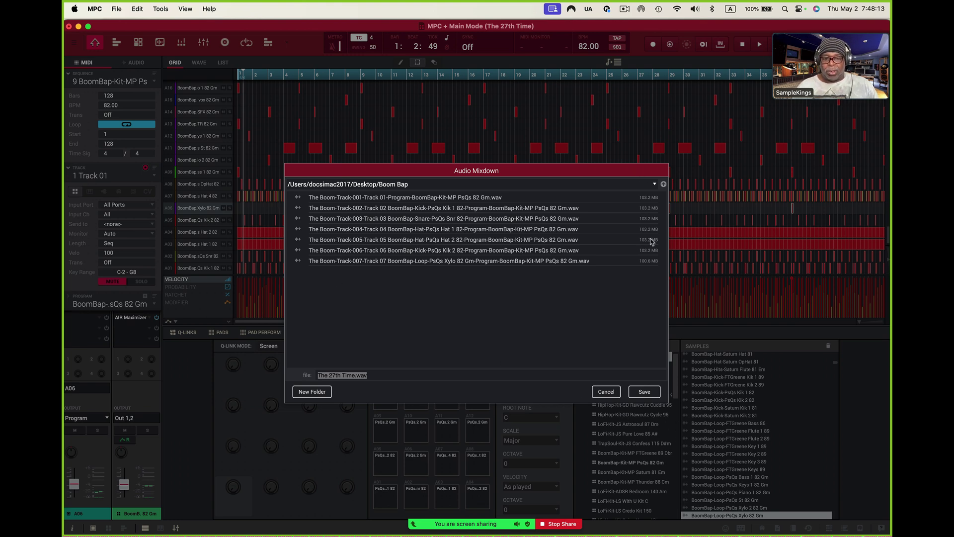
click(606, 392)
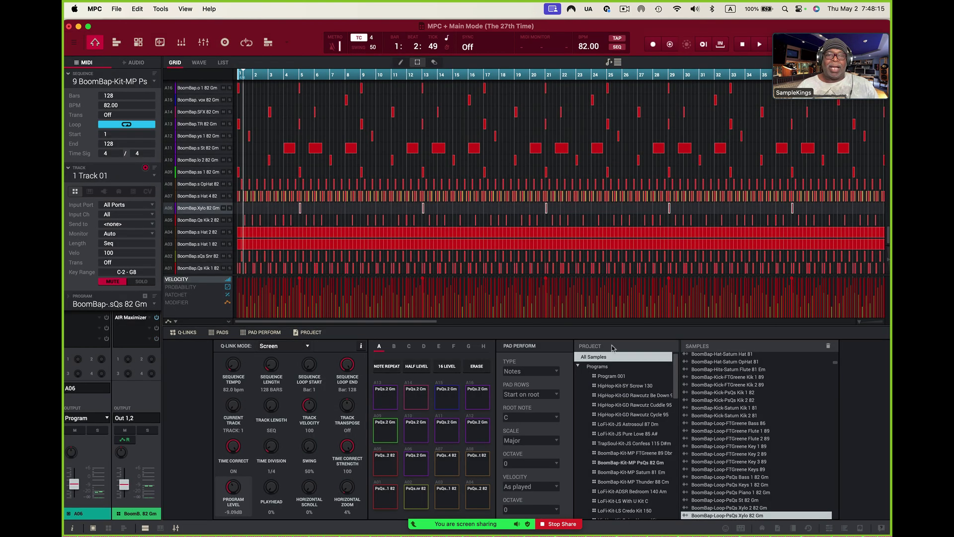
Delete all seven WAV files from the Desktop Boom Bap folder in Finder, then switch back to MPC
double_click(641, 29)
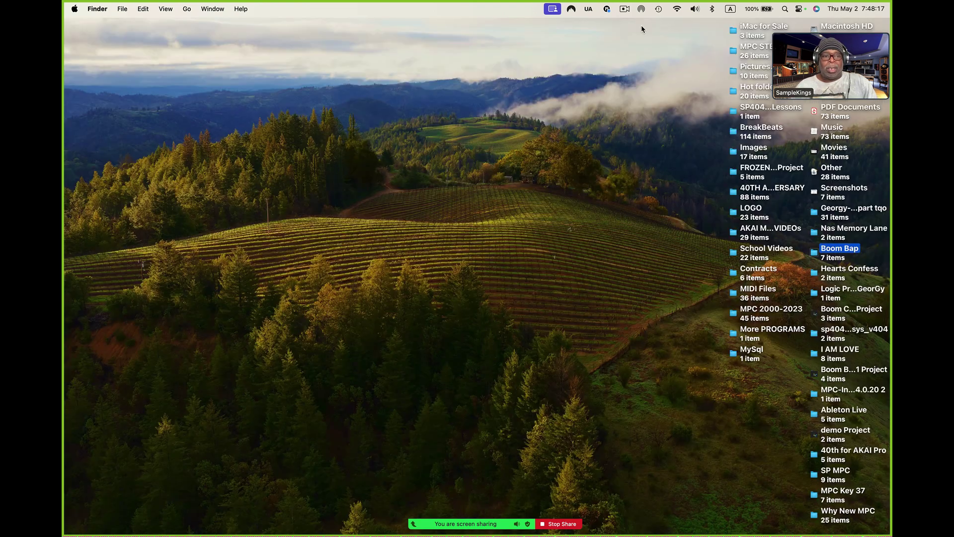
double_click(818, 253)
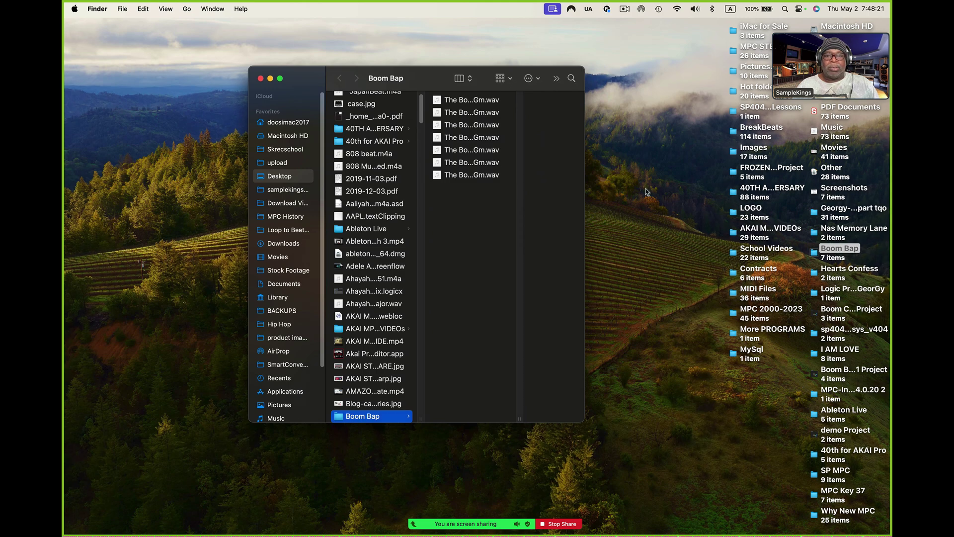
click(462, 102)
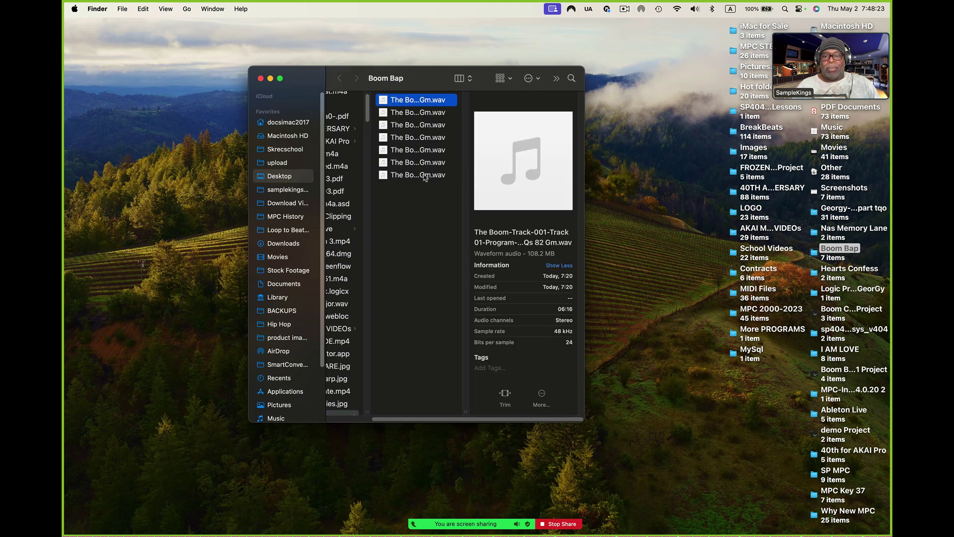
shift+click(425, 176)
key(super+BackSpace)
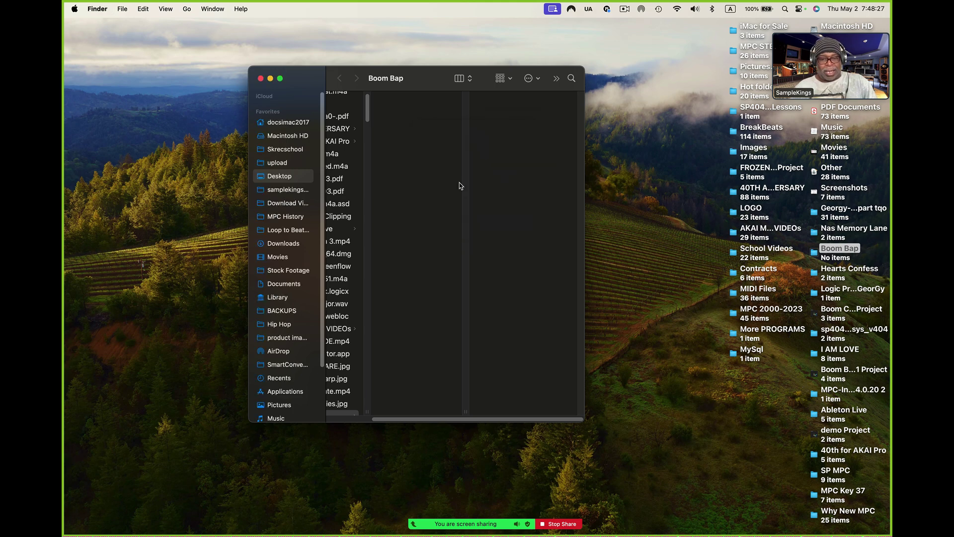
click(261, 79)
key(super+Tab)
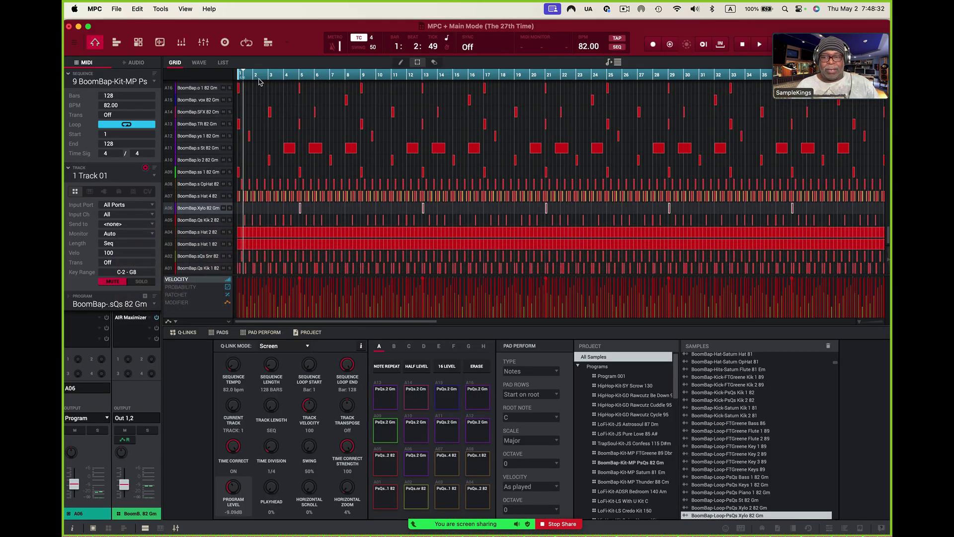
Start an audio mixdown via File > Export > As Audio Mixdown and proceed to the save browser
click(117, 9)
mouse_move(149, 134)
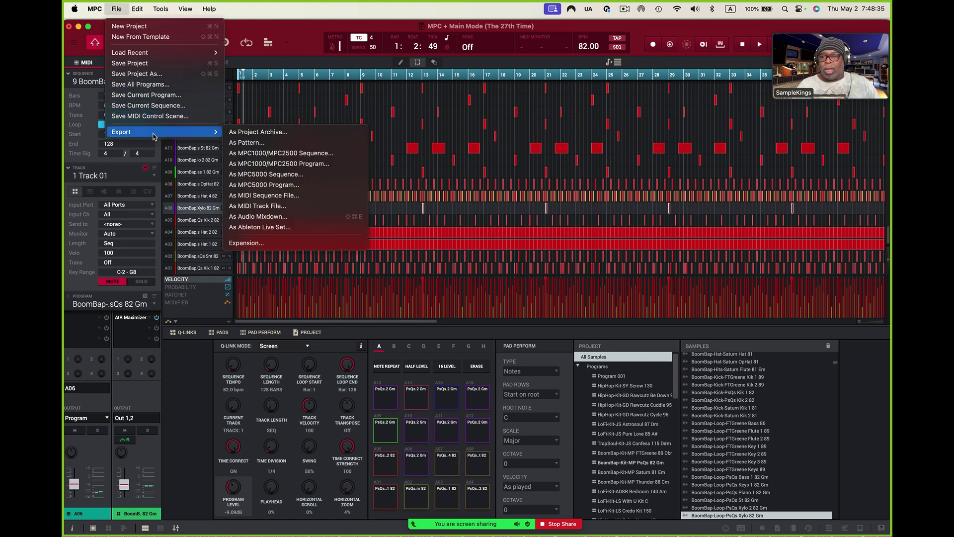
click(287, 217)
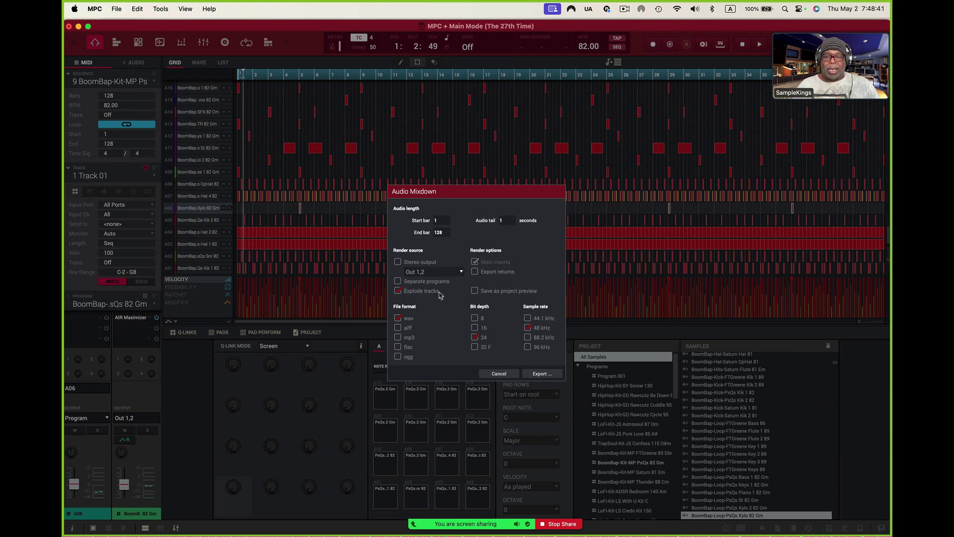
click(543, 374)
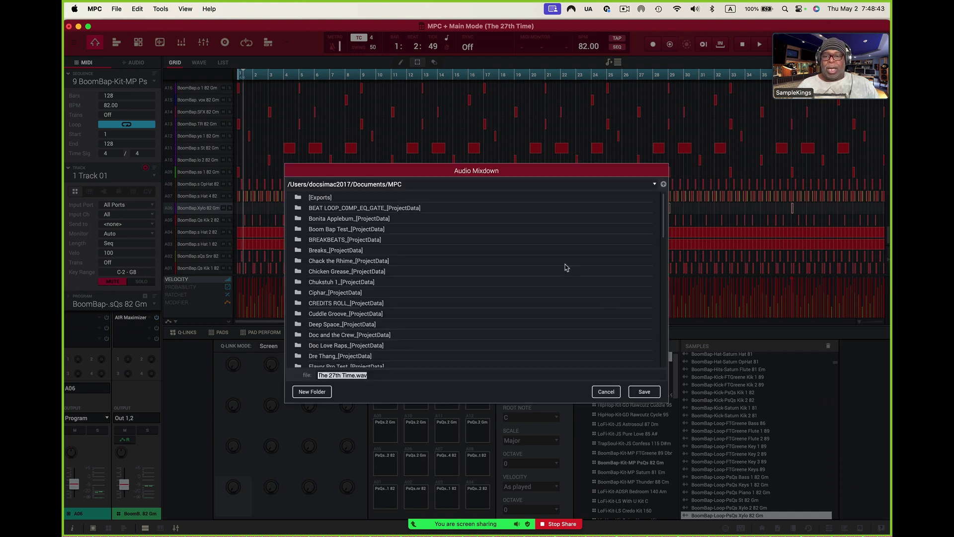
Choose the Boom Bap folder on the Desktop as the save destination
click(654, 185)
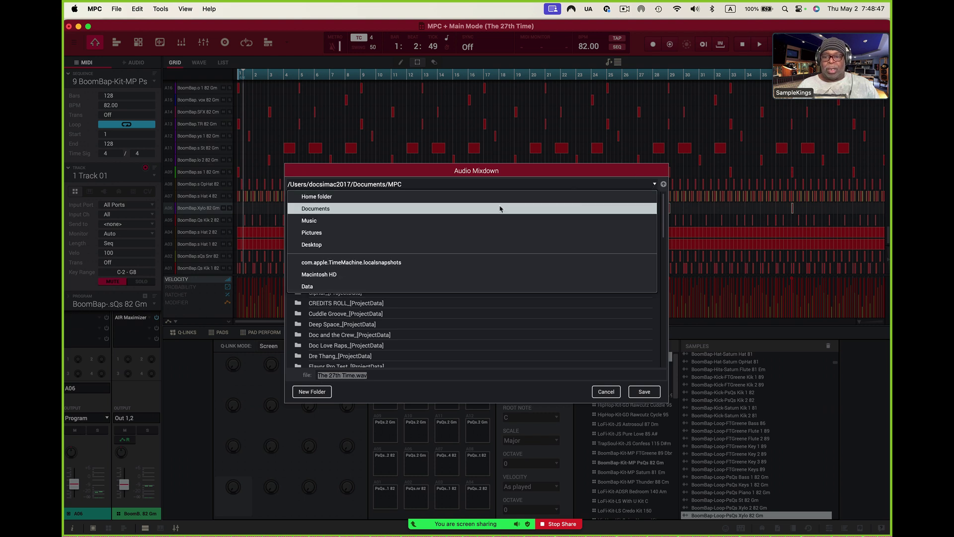
click(480, 248)
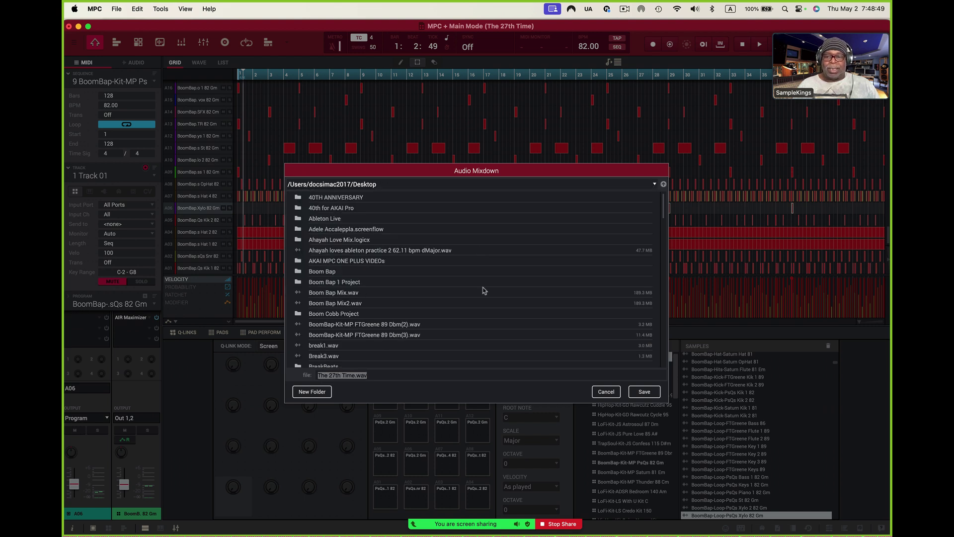
click(300, 273)
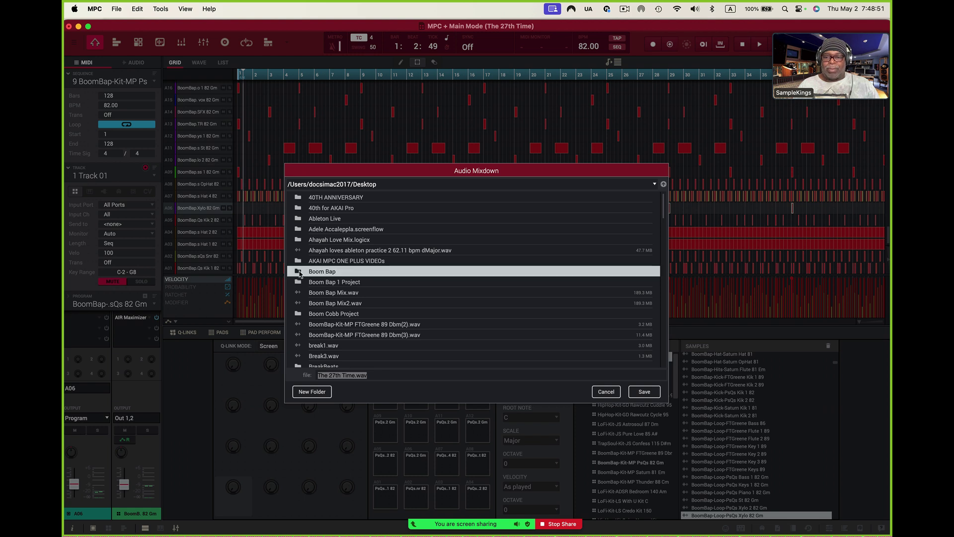
double_click(300, 273)
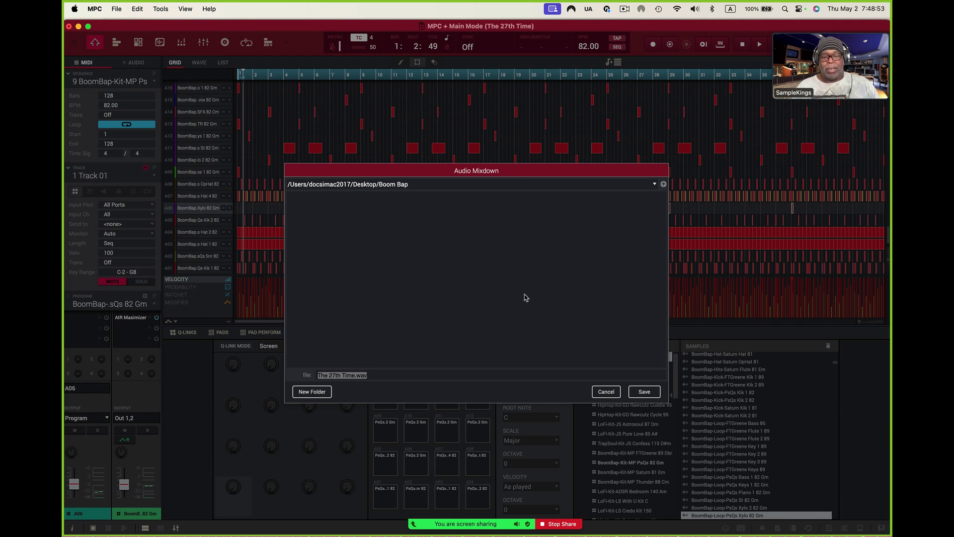
Rename the mixdown file to 'The Boom.wav'
click(343, 375)
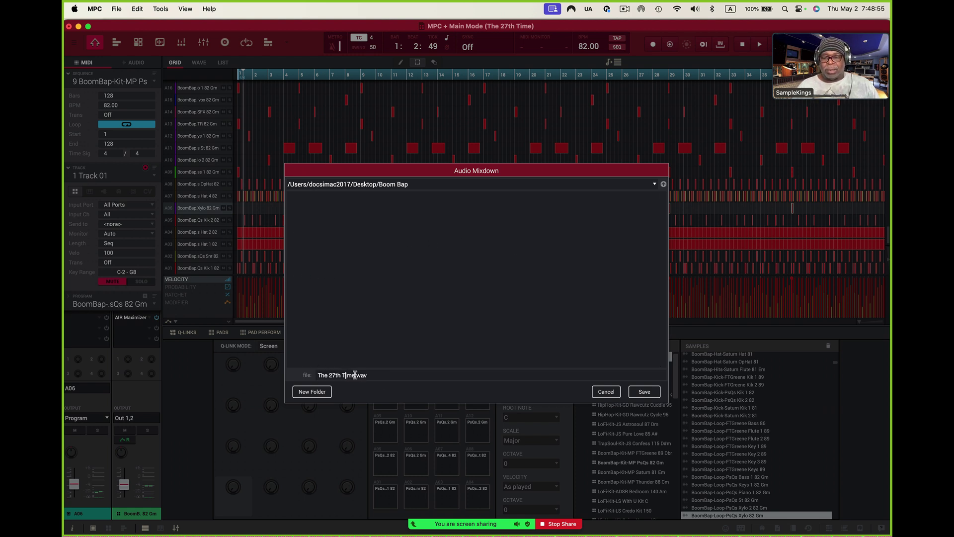
drag(355, 375, 246, 369)
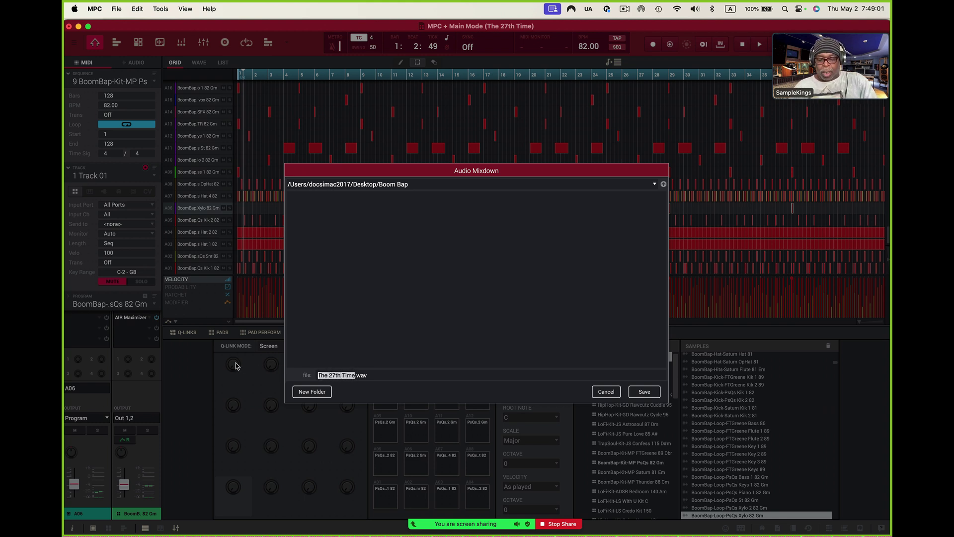
text(The N)
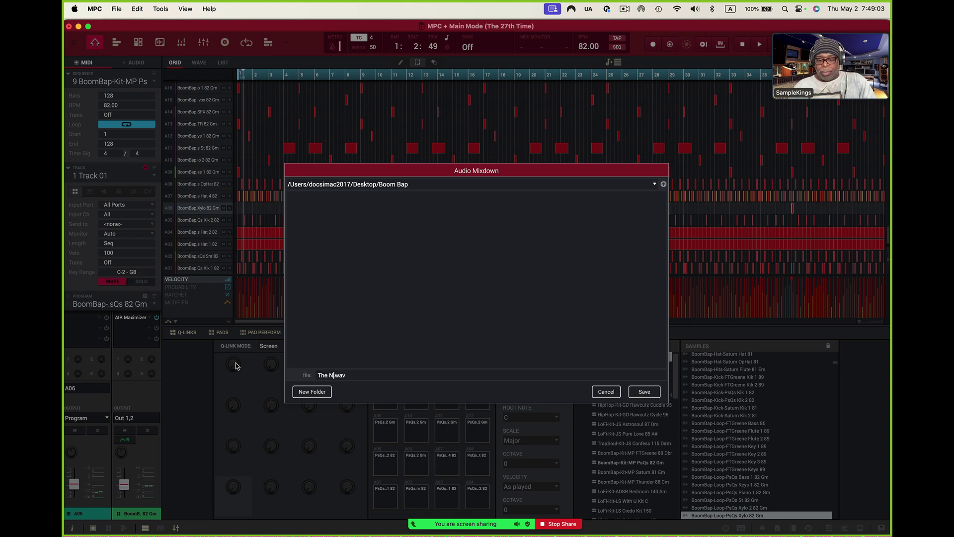
key(BackSpace)
text(Boom)
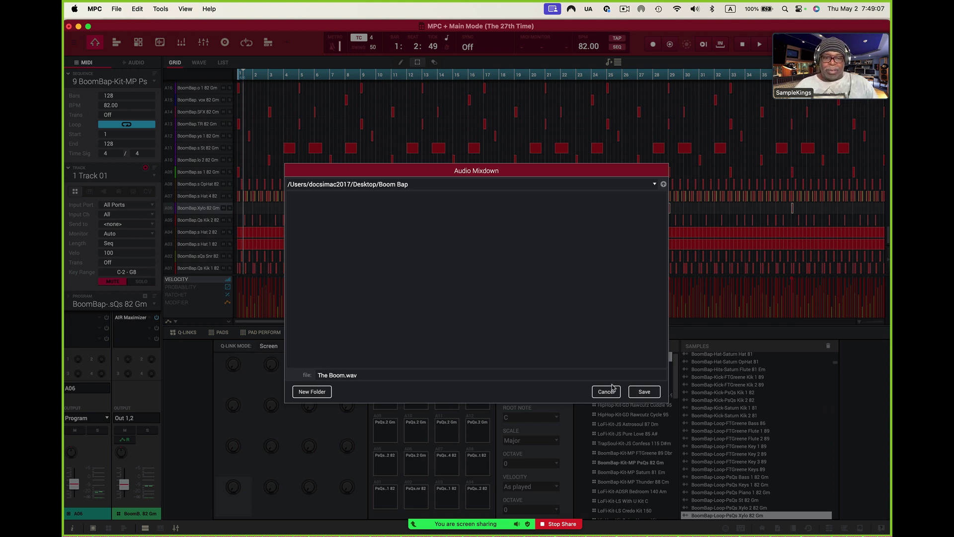
Save the mixdown as The Boom.wav into the Boom Bap folder
click(645, 392)
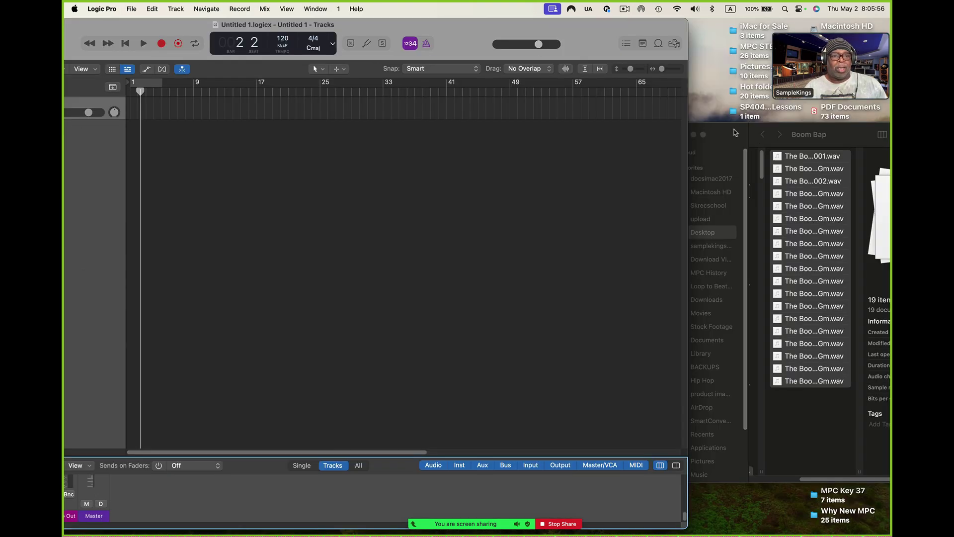
Arrange the Finder Boom Bap folder and Logic Pro windows side by side
drag(753, 128, 765, 133)
click(636, 66)
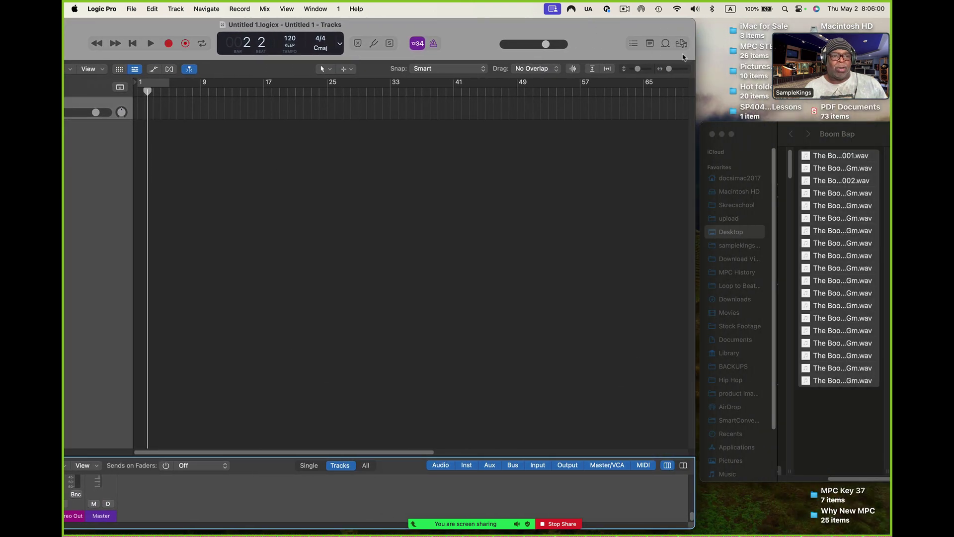
click(753, 133)
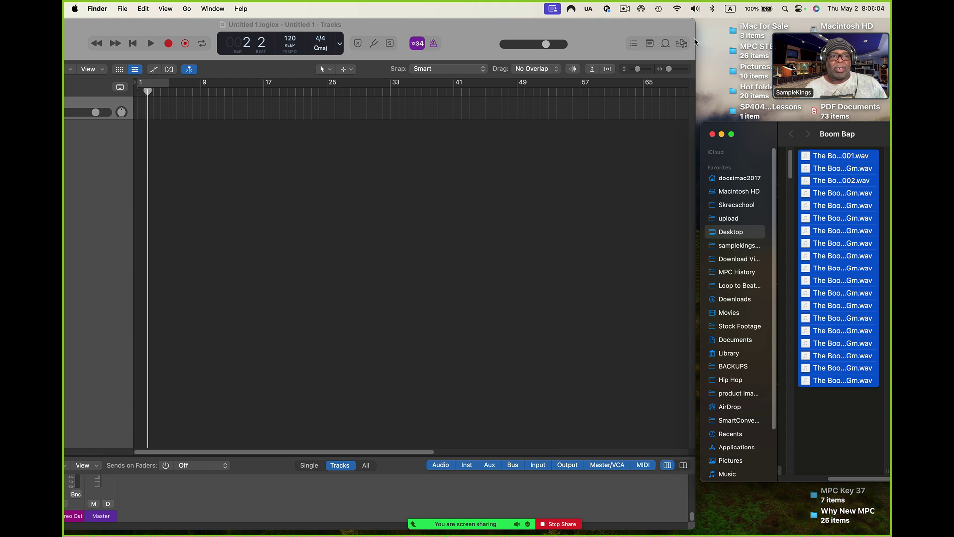
drag(697, 45, 611, 55)
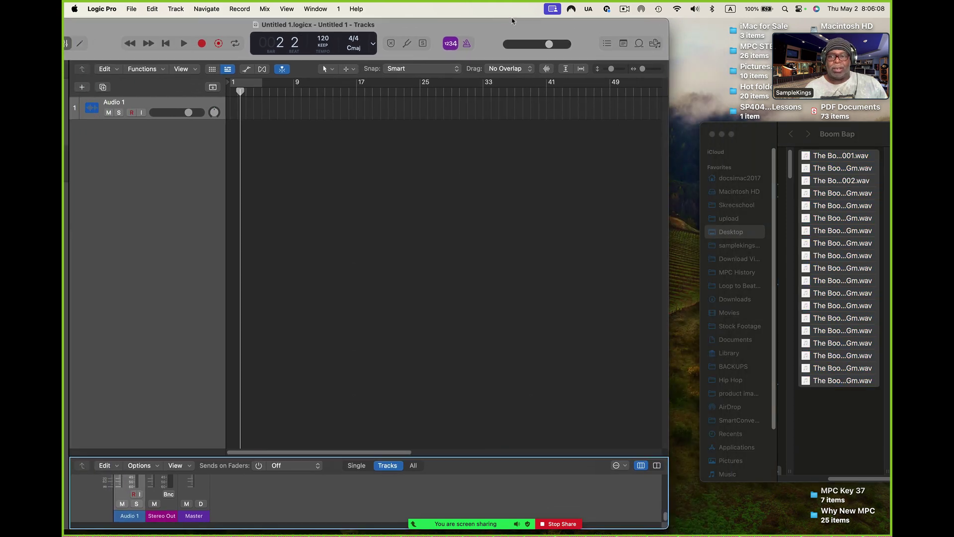
drag(511, 21, 516, 21)
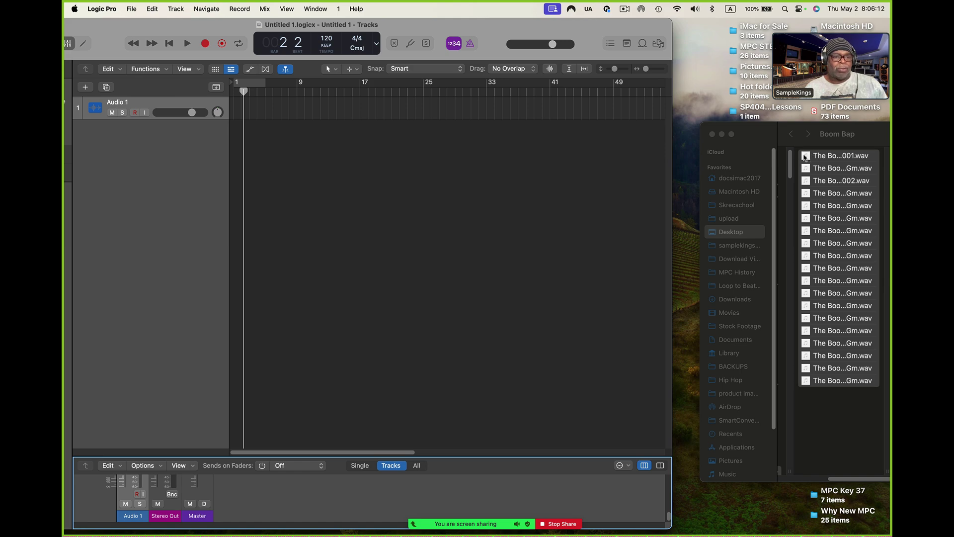
Import all 19 Boom Bap WAV files into Logic as new tracks forming a stem set
key(super+a)
drag(805, 157, 232, 114)
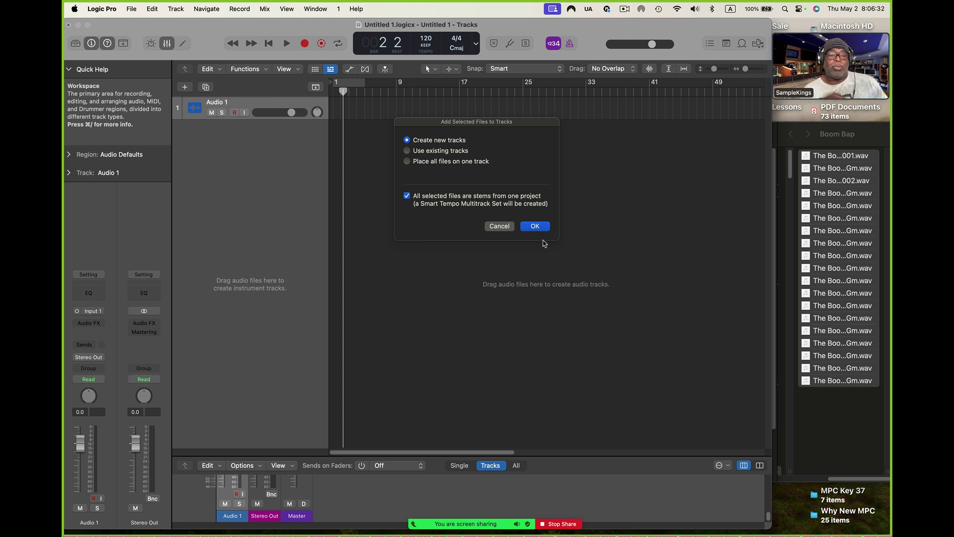
click(535, 226)
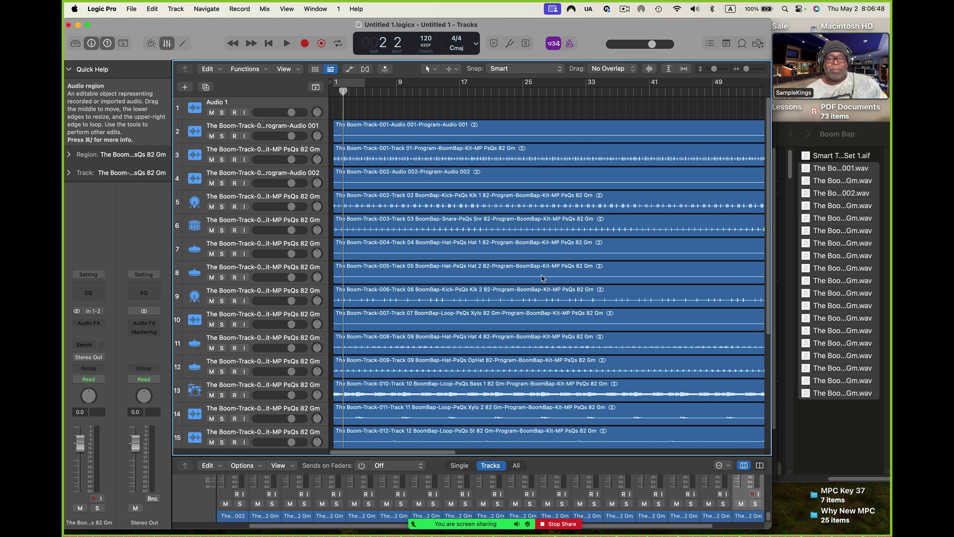
Play the imported Boom stems and lower the master volume to -13.7 dB
key(space)
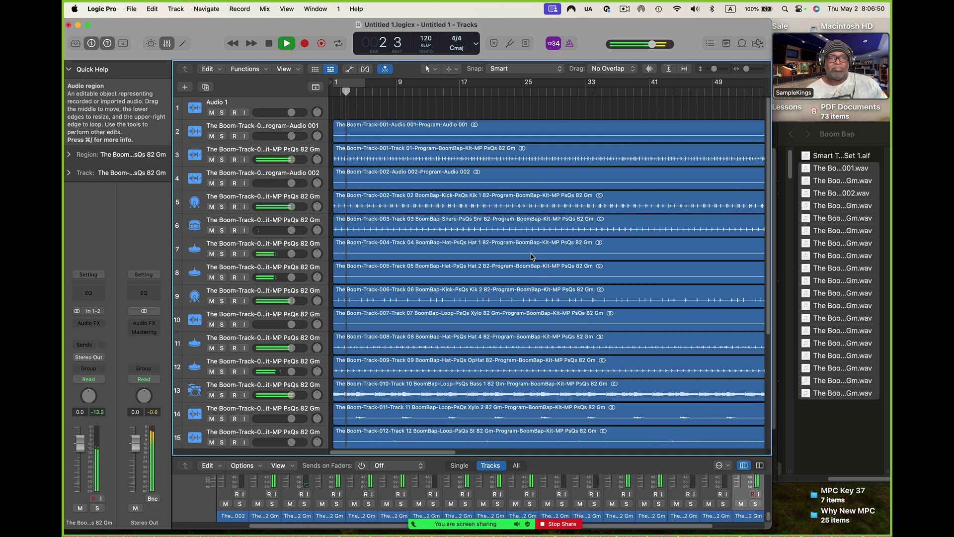
drag(653, 44, 610, 51)
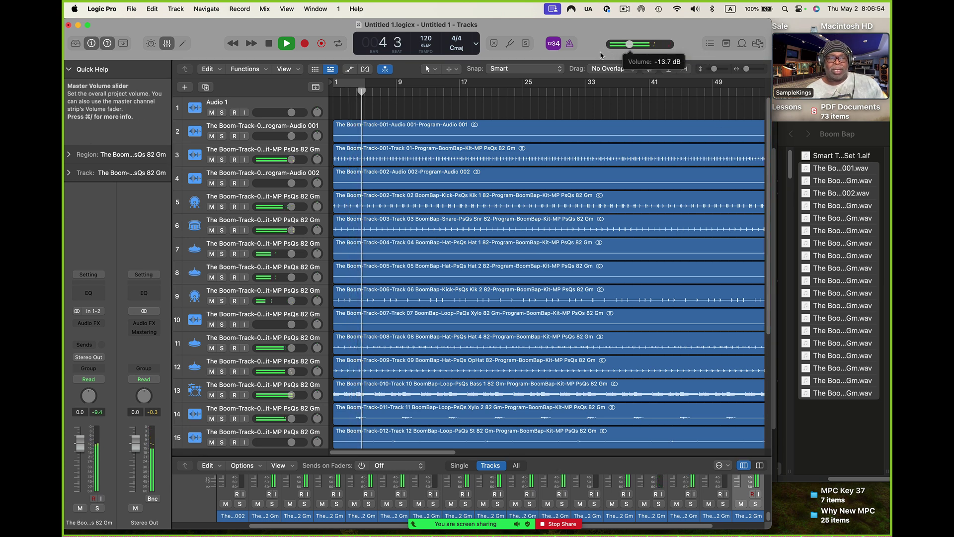
key(space)
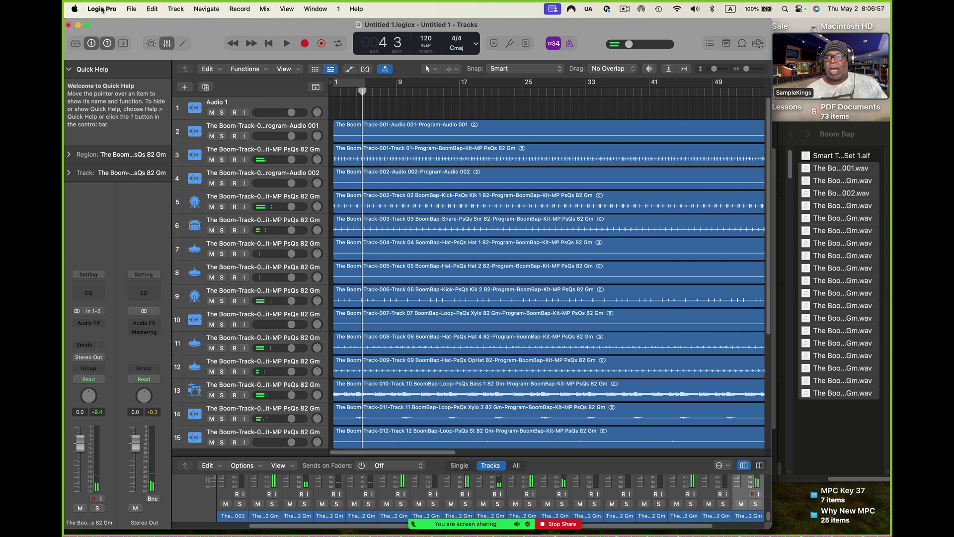
Set Logic Pro's audio output device to Telestream Audio Capture
click(101, 9)
mouse_move(120, 46)
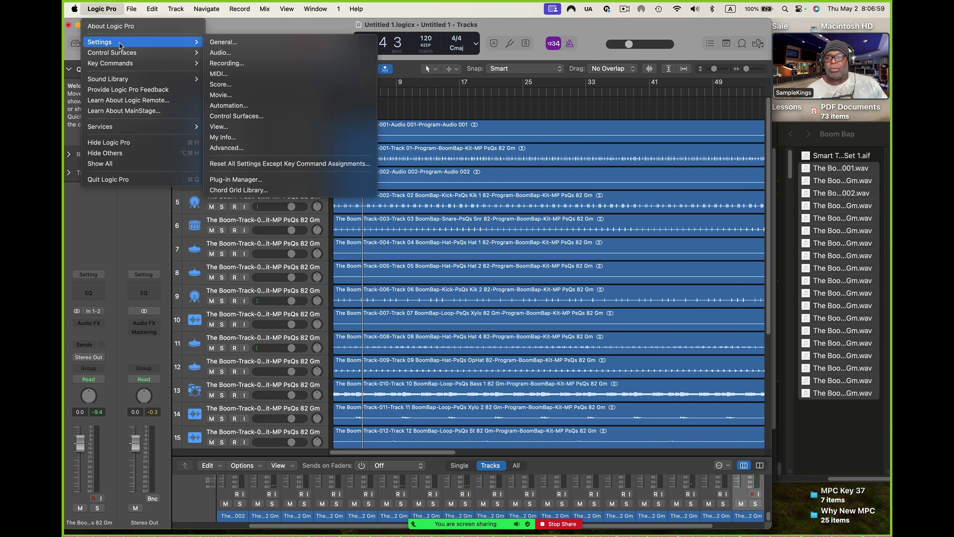
click(223, 53)
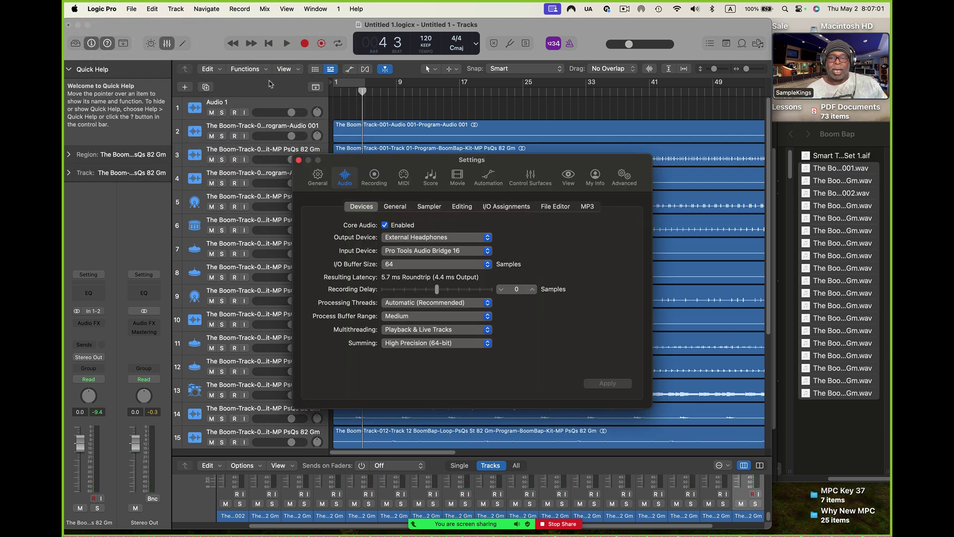
click(488, 238)
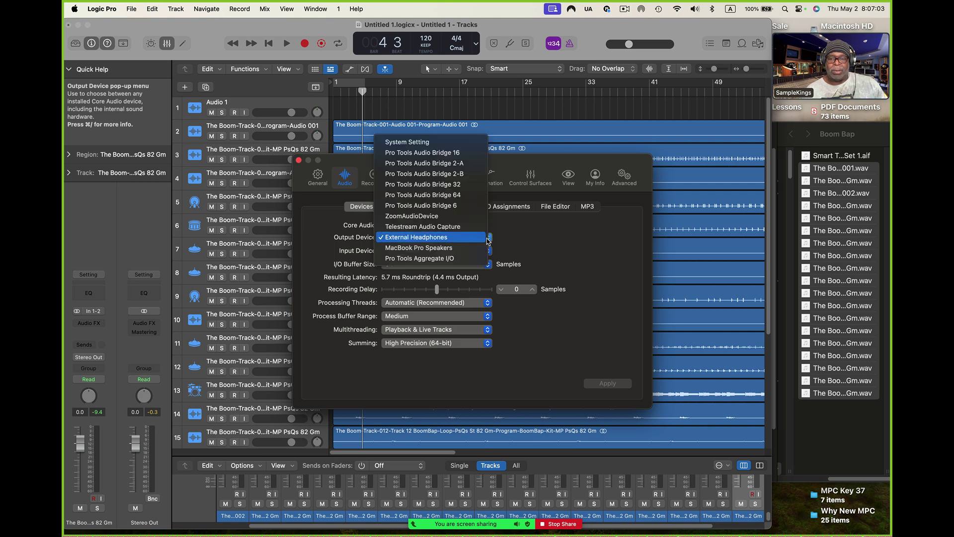
click(480, 227)
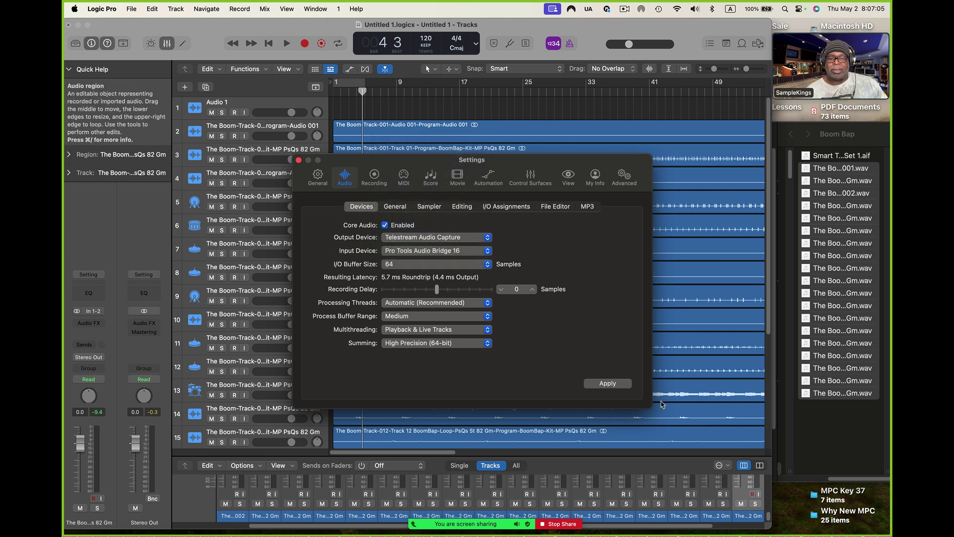
click(607, 383)
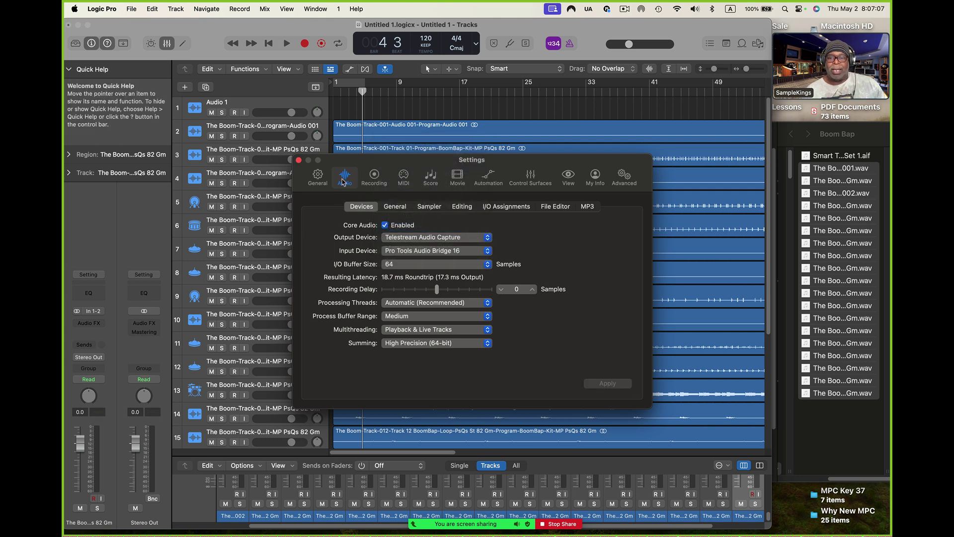
click(298, 160)
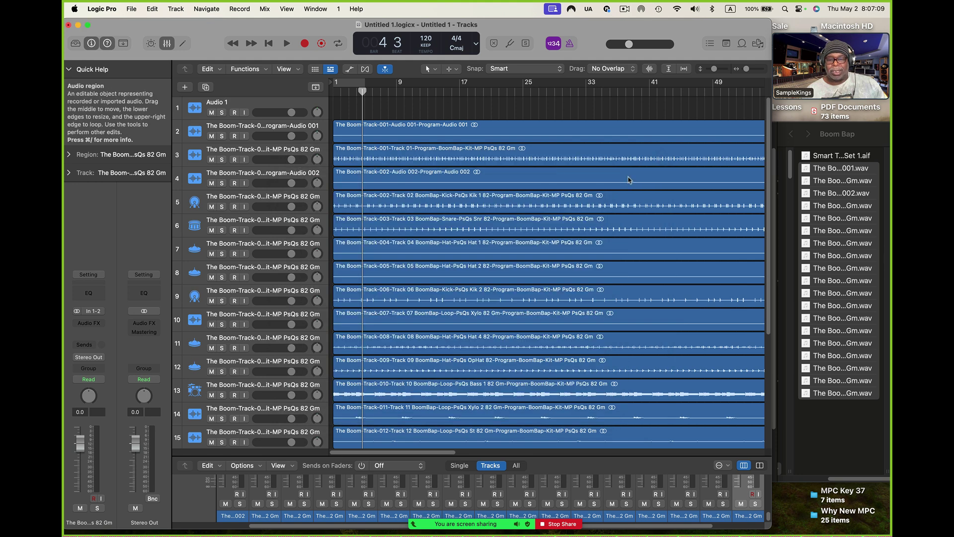
Play the stems back and raise the master volume to -11.7 dB
key(space)
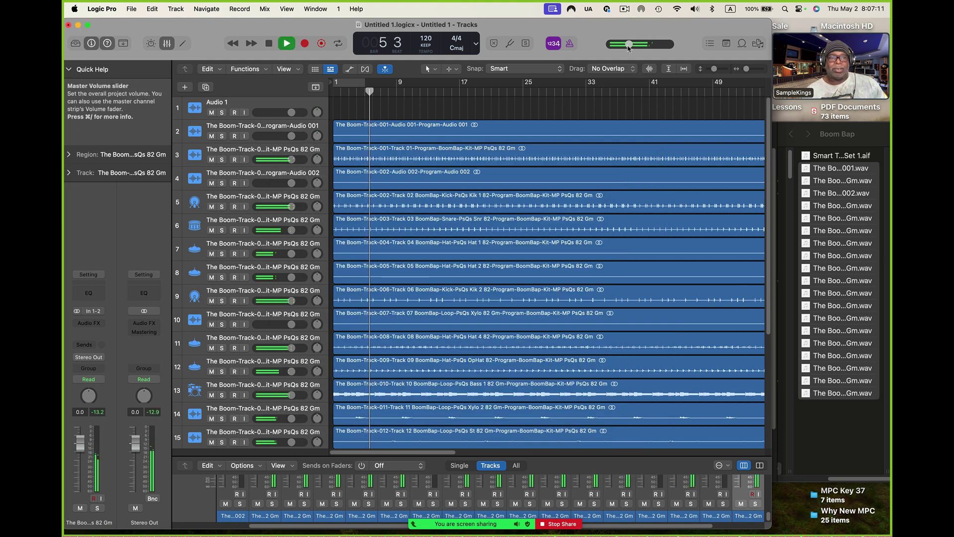
drag(629, 46, 636, 48)
key(space)
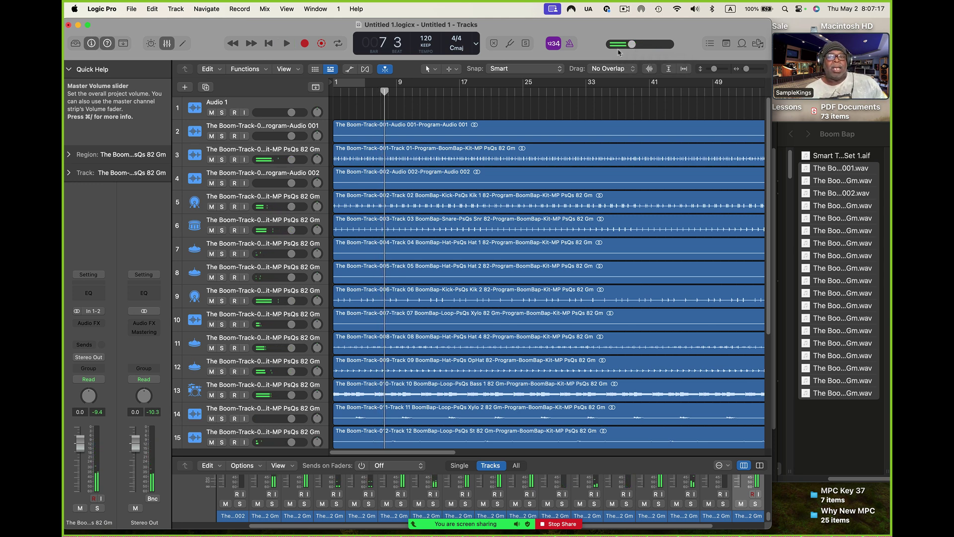
Enlarge the mixer to show a full channel strip for each stem
key(x)
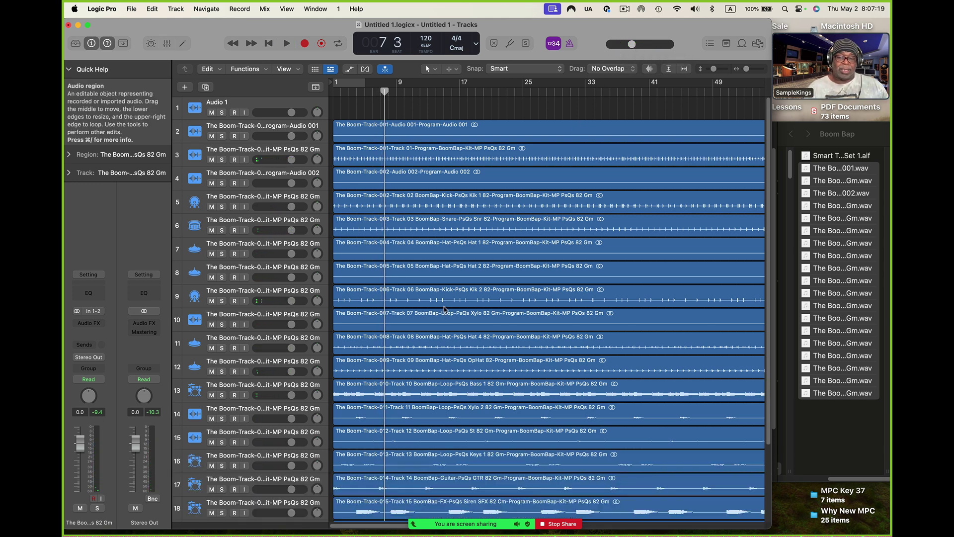
key(x)
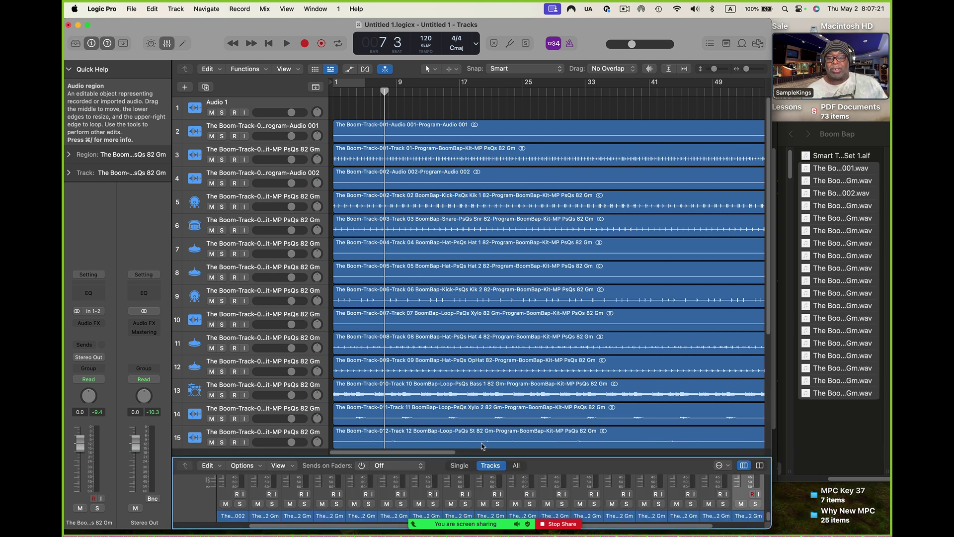
drag(481, 457, 492, 129)
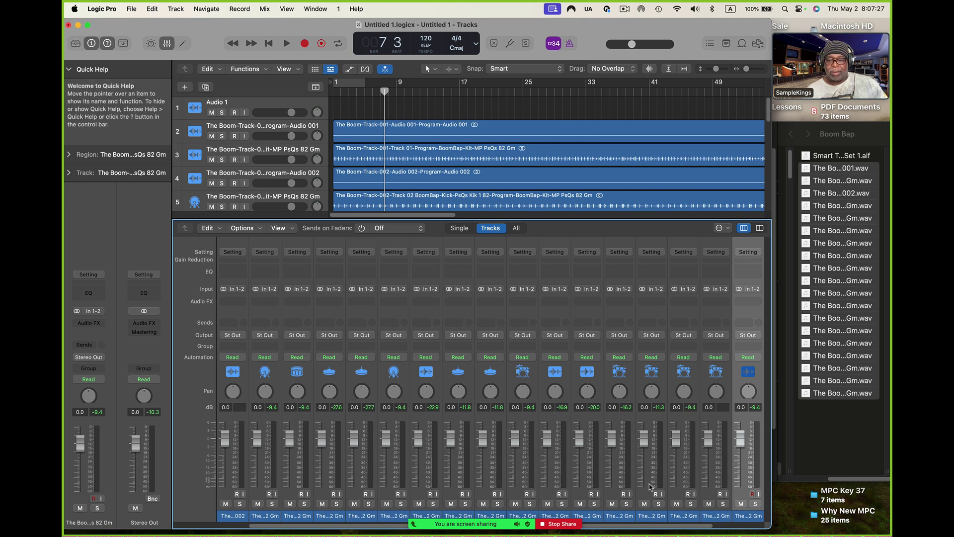
scroll(650, 486, right, 3)
scroll(650, 486, left, 5)
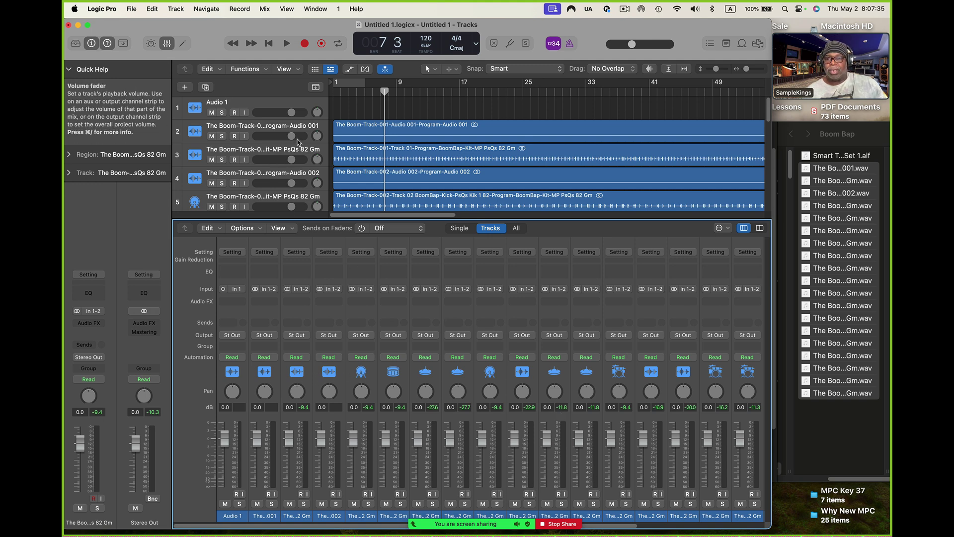
scroll(299, 143, down, 8)
scroll(298, 143, down, 8)
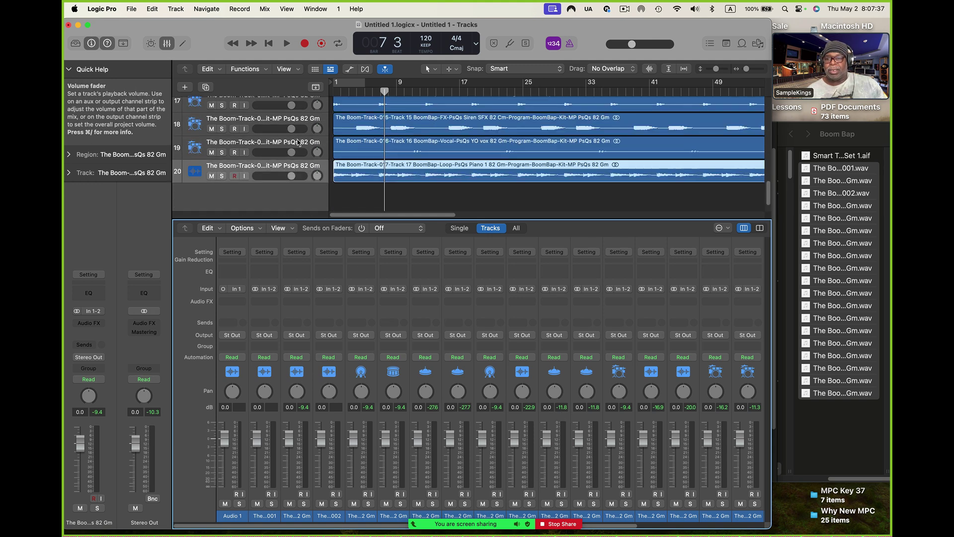
scroll(298, 143, up, 15)
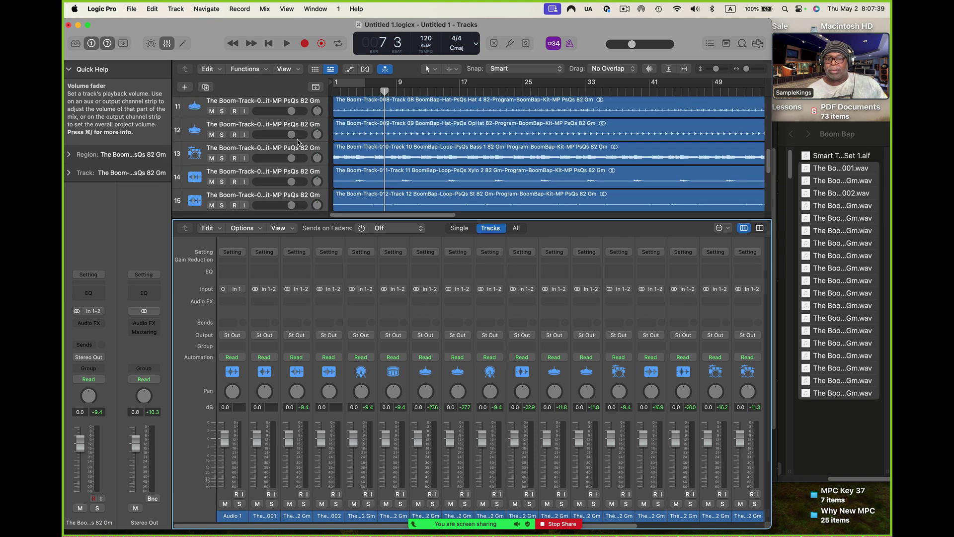
scroll(298, 143, down, 1)
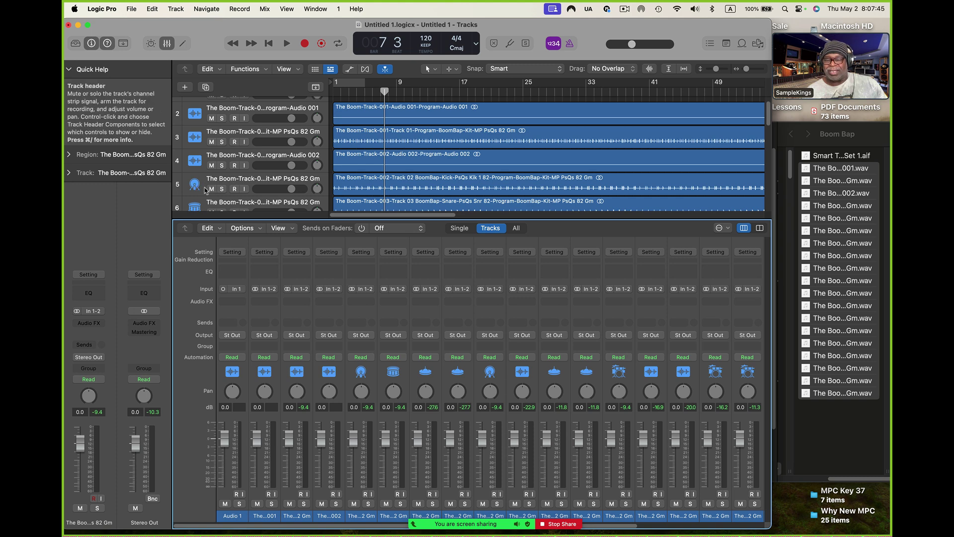
scroll(292, 168, down, 6)
scroll(297, 160, down, 3)
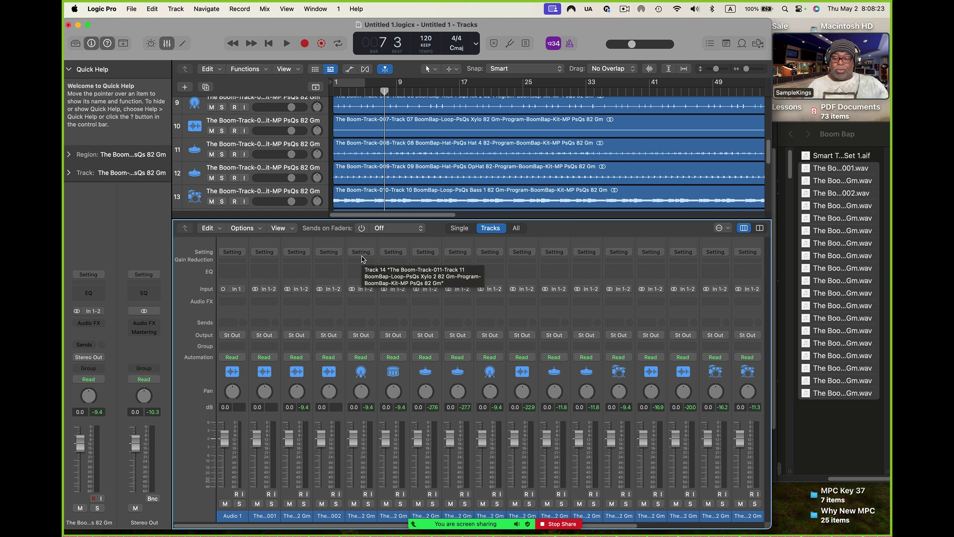
Switch from Logic Pro to Chrome showing the SampleKings site
key(super+Tab)
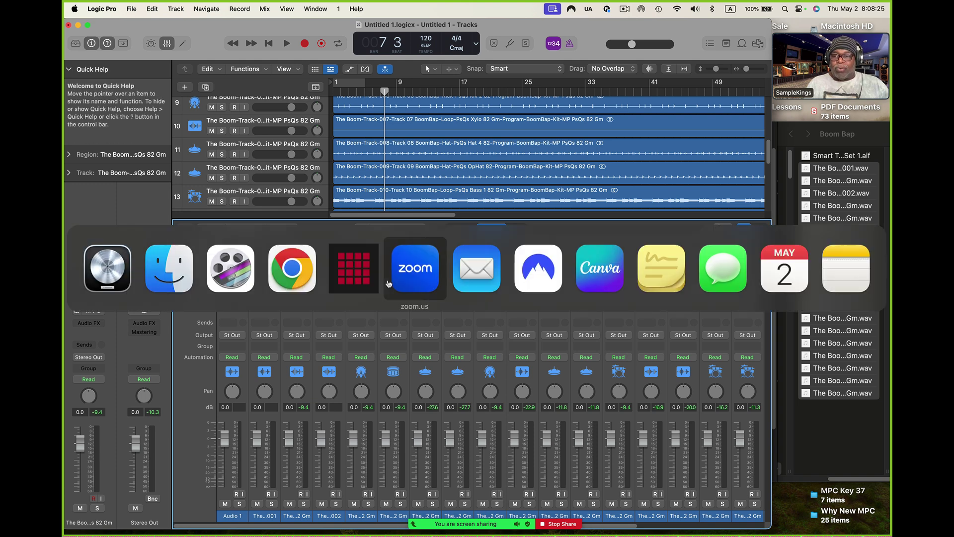
key(Tab)
key(Tab)
key(super+shift+Tab)
key(super+shift+Tab)
key(super+shift+Tab)
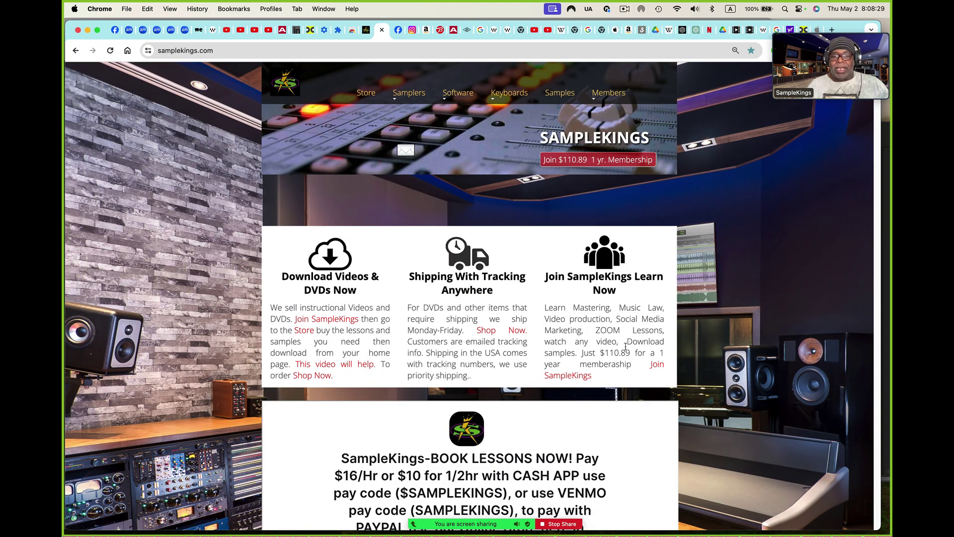
Highlight the help phone line in the lessons section, then open the SampleKings store
scroll(589, 334, down, 7)
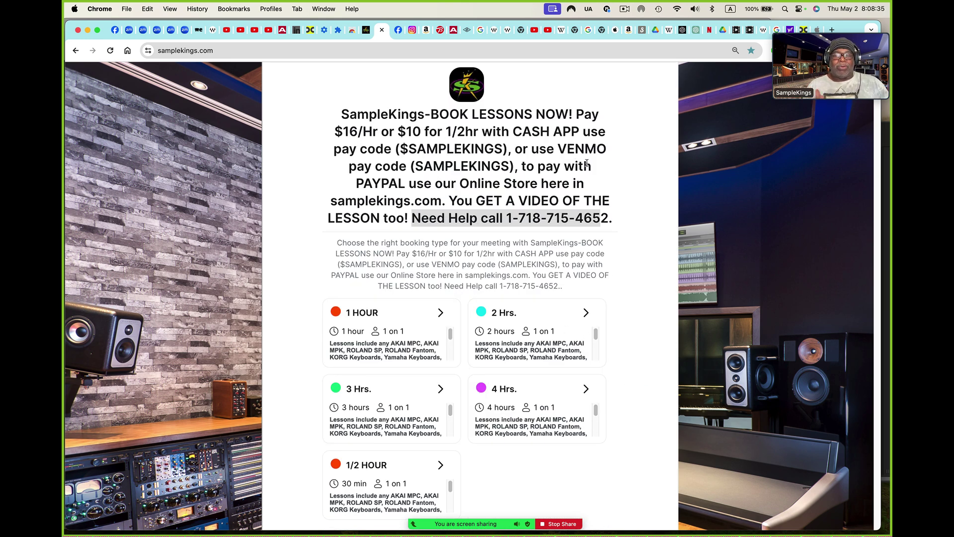
scroll(629, 408, down, 1)
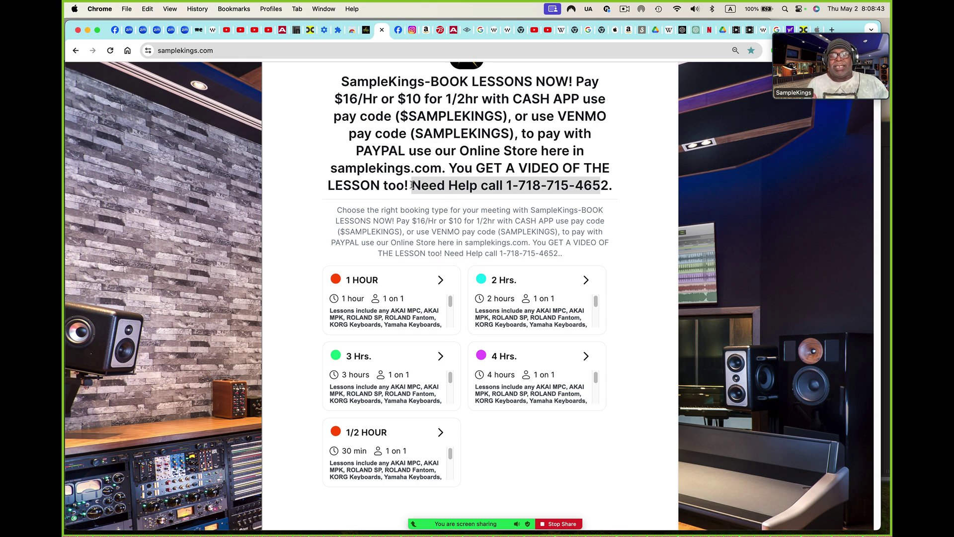
drag(411, 185, 612, 202)
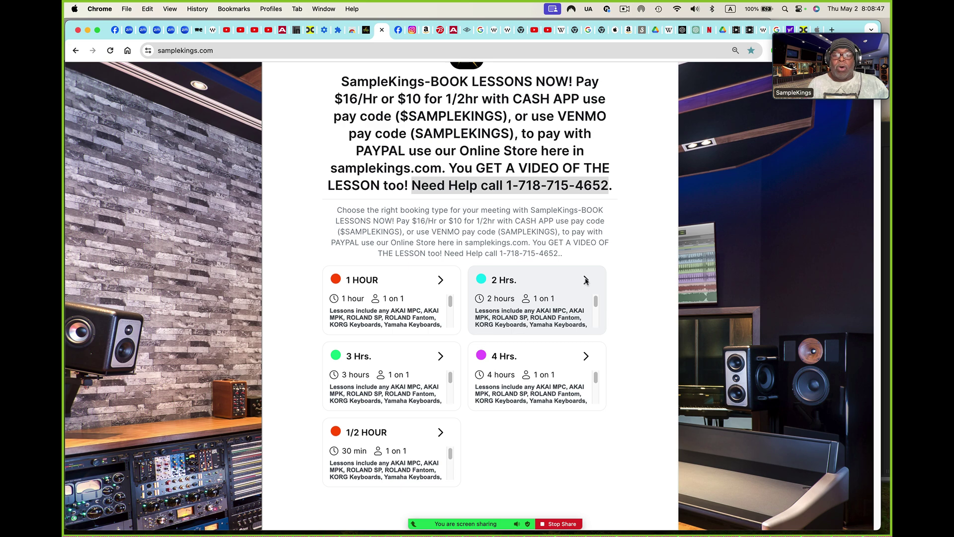
scroll(588, 281, up, 8)
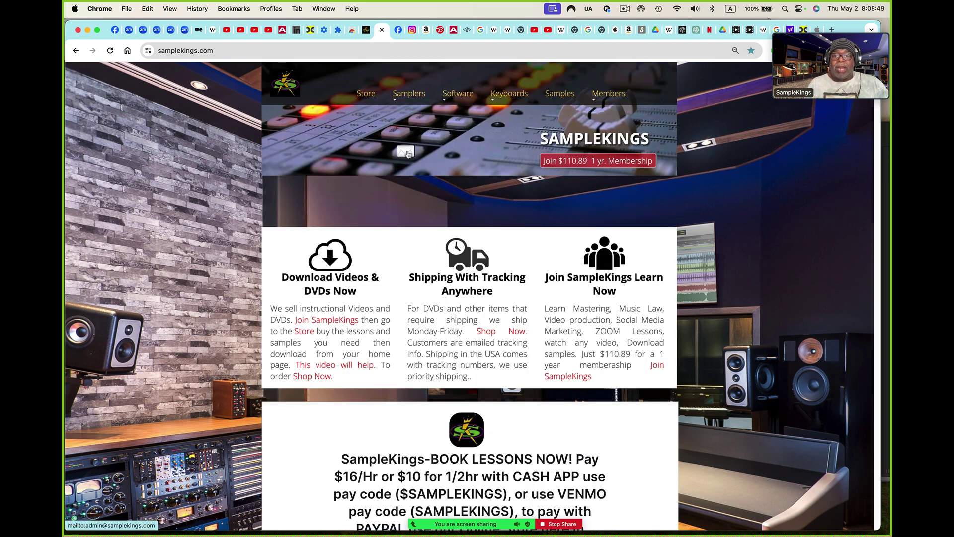
click(365, 93)
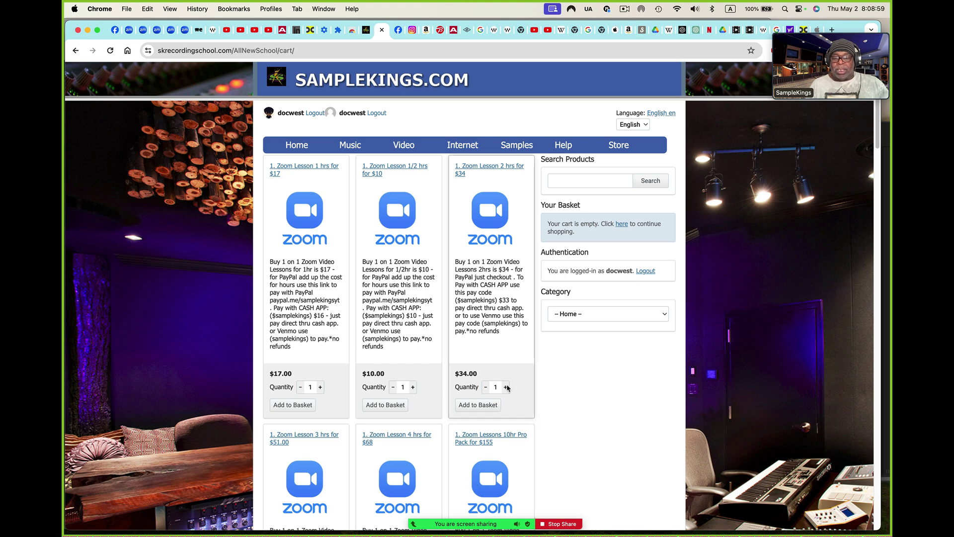
Scroll through the Zoom lesson cards, then go back to the samplekings.com home page
scroll(505, 385, down, 3)
scroll(496, 319, down, 1)
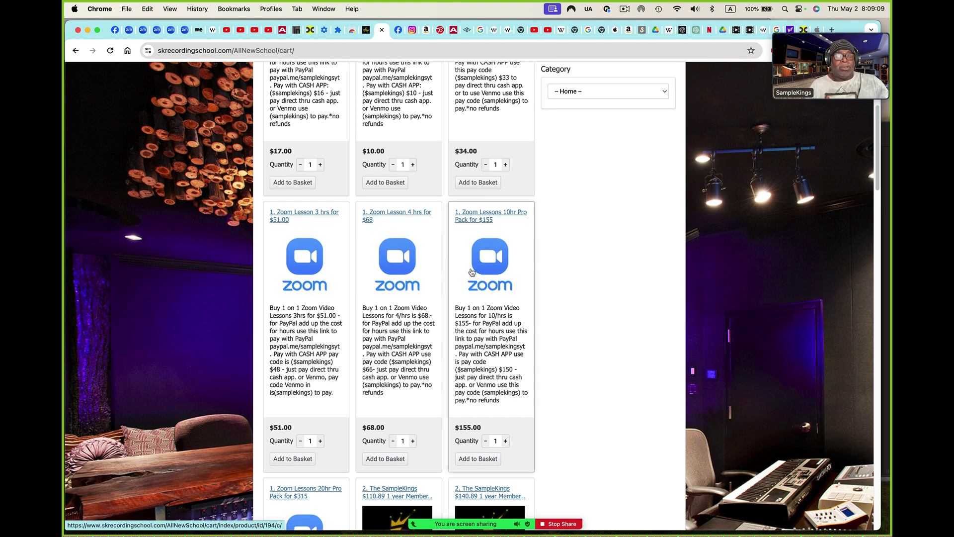
scroll(472, 272, up, 2)
scroll(472, 272, up, 5)
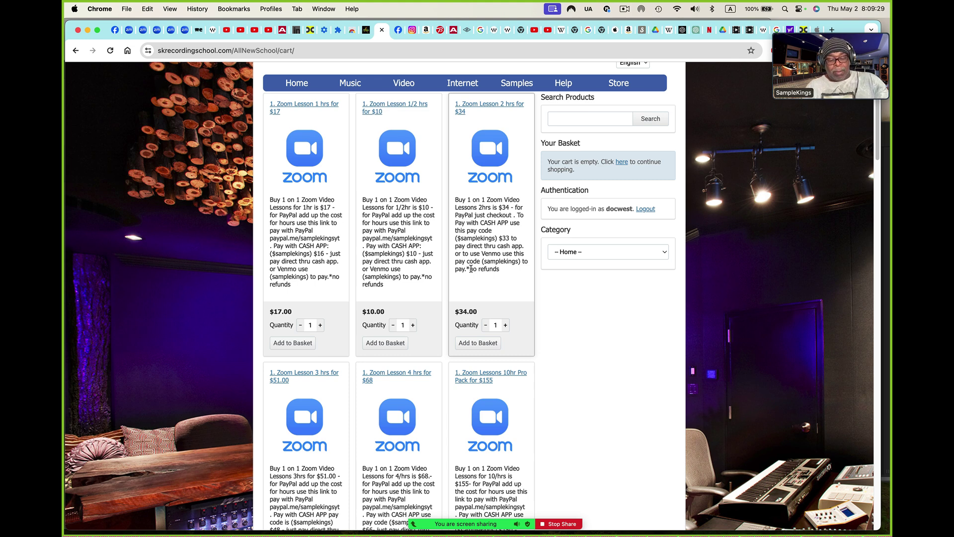
key(super+bracketleft)
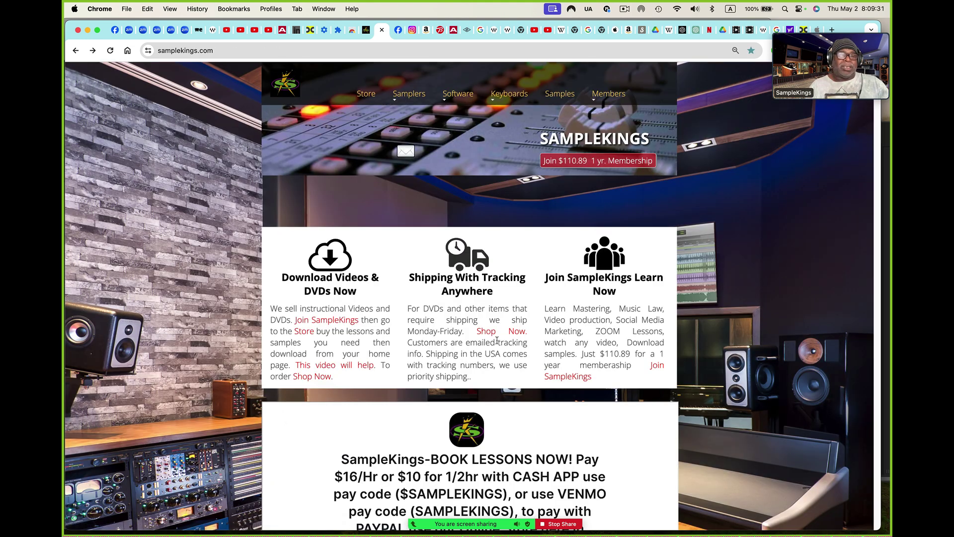